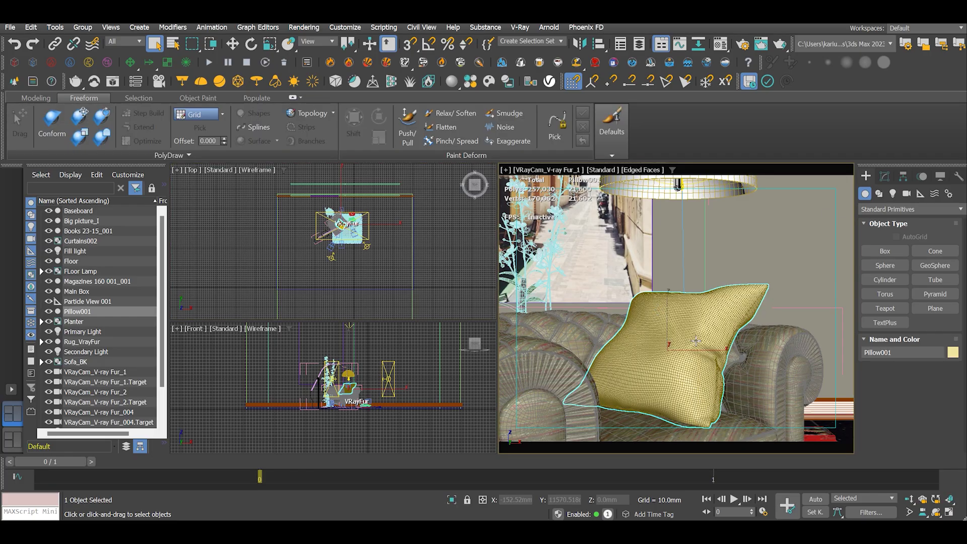
Step: Switch to a free Perspective view, zoom in and orbit to see the pillow's side
{"action": "key", "text": "p"}
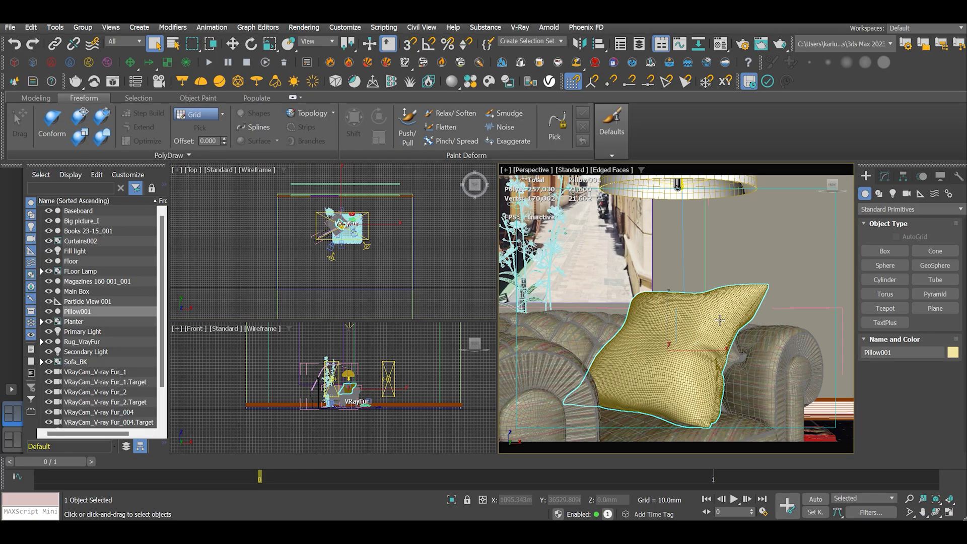
{"action": "scroll", "coordinate": [720, 319], "scroll_direction": "up", "scroll_amount": 3}
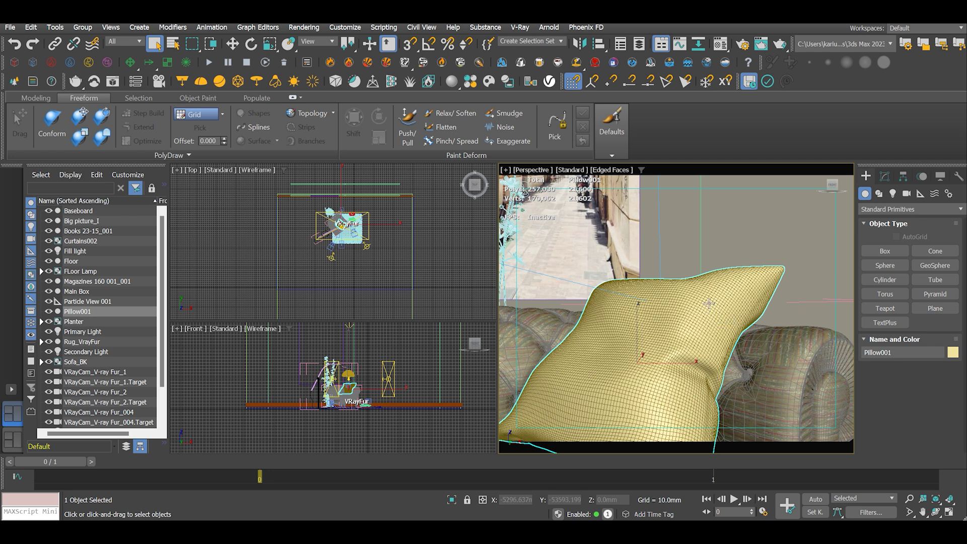
{"action": "middle_click_drag", "start_coordinate": [710, 293], "coordinate": [688, 308], "text": "alt"}
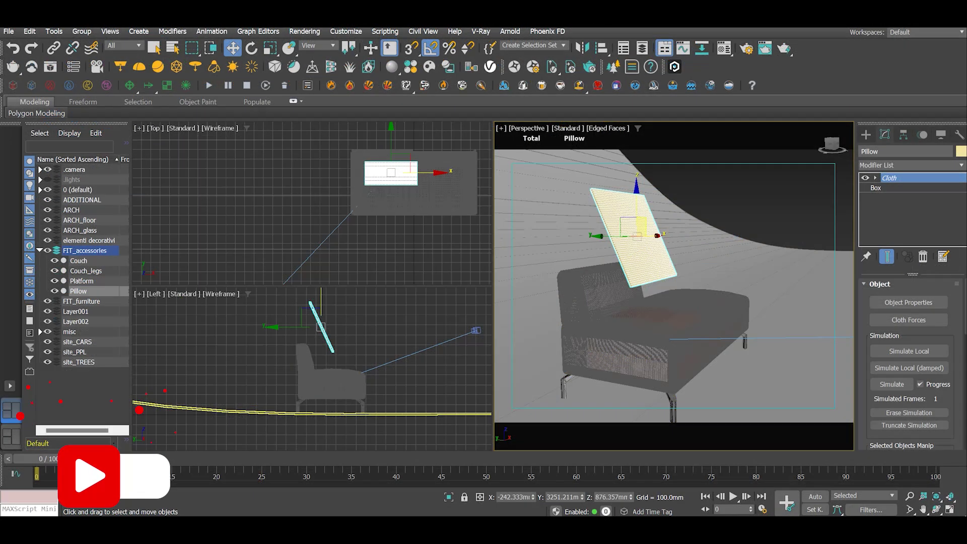
Step: Run Simulate Local to puff up the pillow, then Shift-brush its upper edges and corners
{"action": "left_click", "coordinate": [926, 351]}
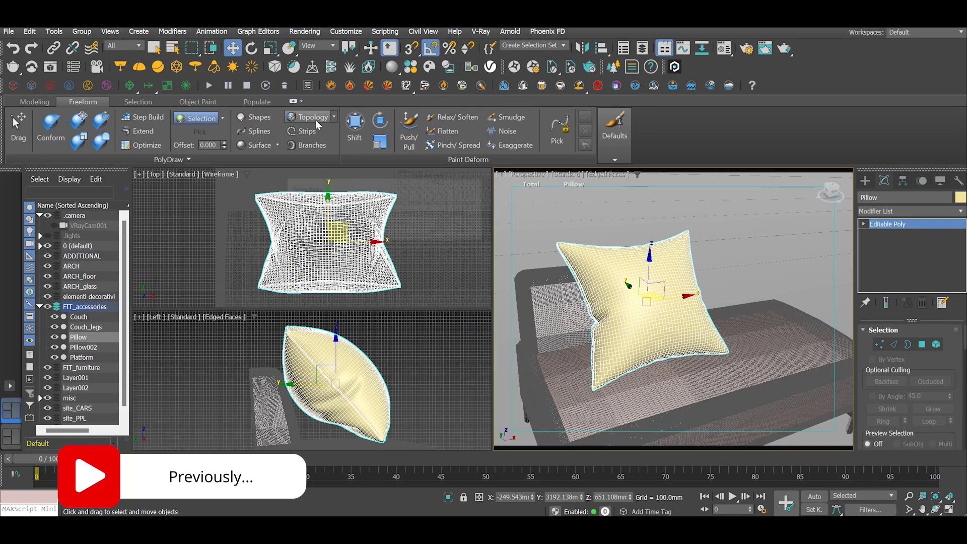
{"action": "left_click", "coordinate": [354, 130]}
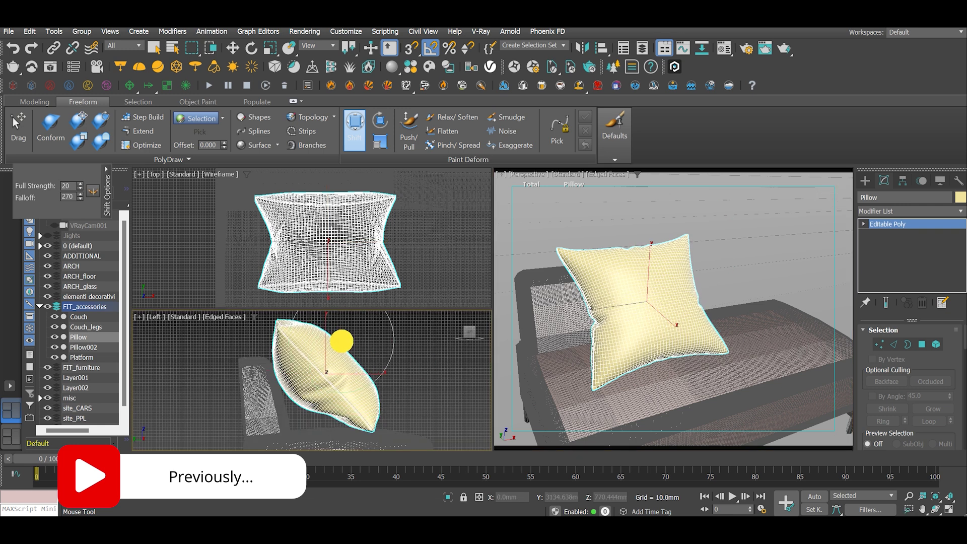
{"action": "mouse_move", "coordinate": [339, 341]}
{"action": "left_mouse_down"}
{"action": "mouse_move", "coordinate": [358, 371]}
{"action": "mouse_move", "coordinate": [327, 339]}
{"action": "left_mouse_up"}
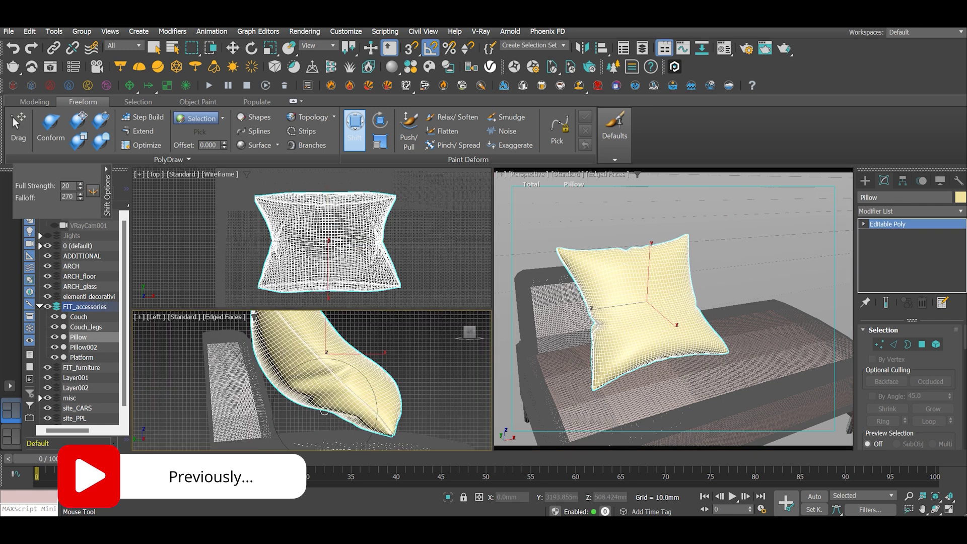
{"action": "mouse_move", "coordinate": [323, 412]}
{"action": "left_mouse_down"}
{"action": "mouse_move", "coordinate": [315, 428]}
{"action": "mouse_move", "coordinate": [370, 411]}
{"action": "mouse_move", "coordinate": [281, 395]}
{"action": "mouse_move", "coordinate": [324, 347]}
{"action": "left_mouse_up"}
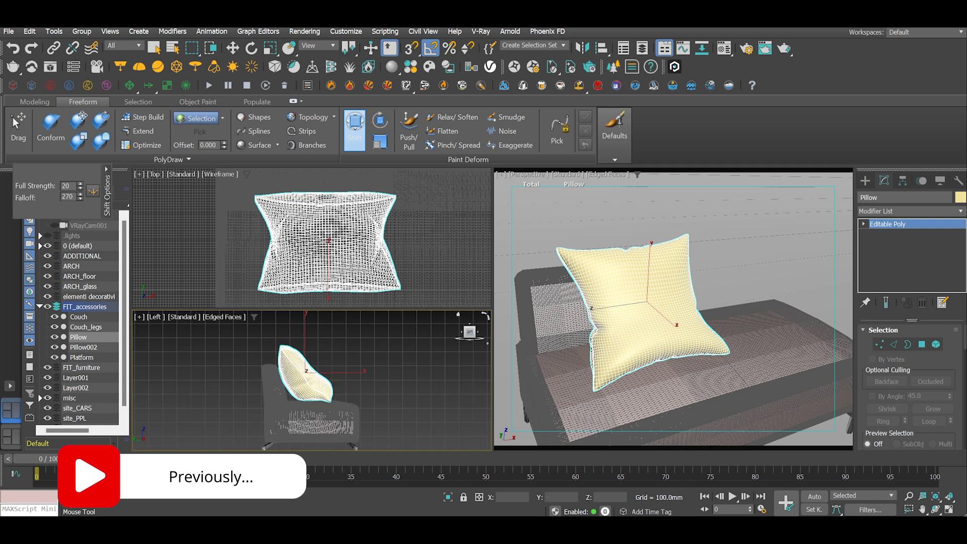
{"action": "scroll", "coordinate": [650, 244], "scroll_direction": "down", "scroll_amount": 5}
{"action": "middle_click_drag", "start_coordinate": [645, 243], "coordinate": [660, 246], "text": "alt"}
{"action": "scroll", "coordinate": [655, 242], "scroll_direction": "up", "scroll_amount": 6}
{"action": "left_click_drag", "start_coordinate": [560, 243], "coordinate": [563, 242]}
{"action": "mouse_move", "coordinate": [678, 246]}
{"action": "left_mouse_down"}
{"action": "mouse_move", "coordinate": [754, 289]}
{"action": "mouse_move", "coordinate": [724, 248]}
{"action": "mouse_move", "coordinate": [762, 309]}
{"action": "left_mouse_up"}
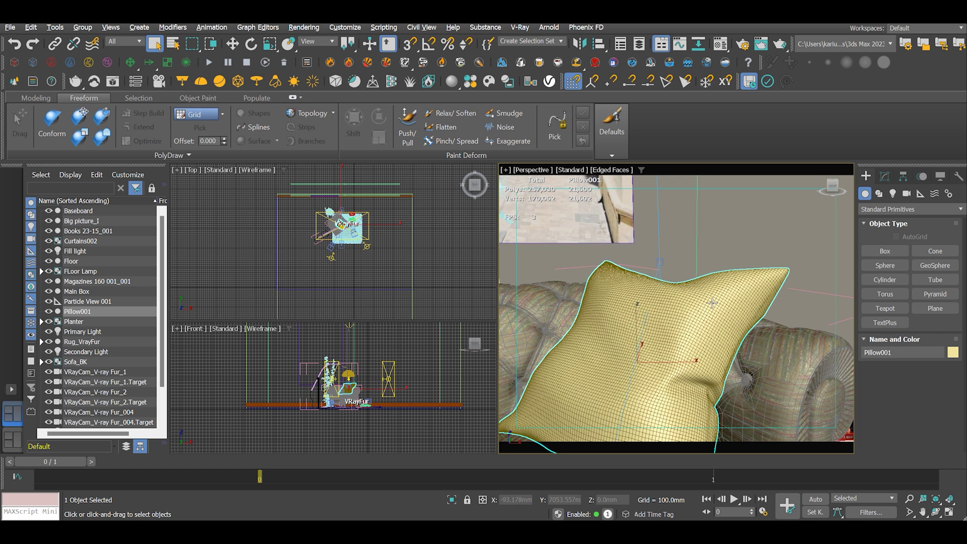
Step: Hide Unselected so only Pillow001 shows, then orbit around its dense mesh
{"action": "middle_click_drag", "start_coordinate": [712, 303], "coordinate": [663, 285], "text": "alt"}
{"action": "scroll", "coordinate": [665, 285], "scroll_direction": "up", "scroll_amount": 2}
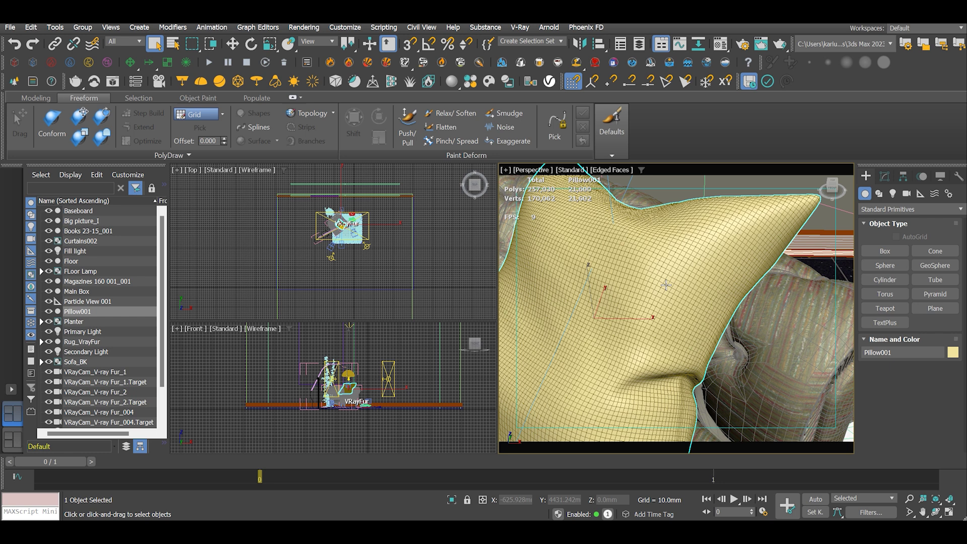
{"action": "right_click", "coordinate": [655, 279]}
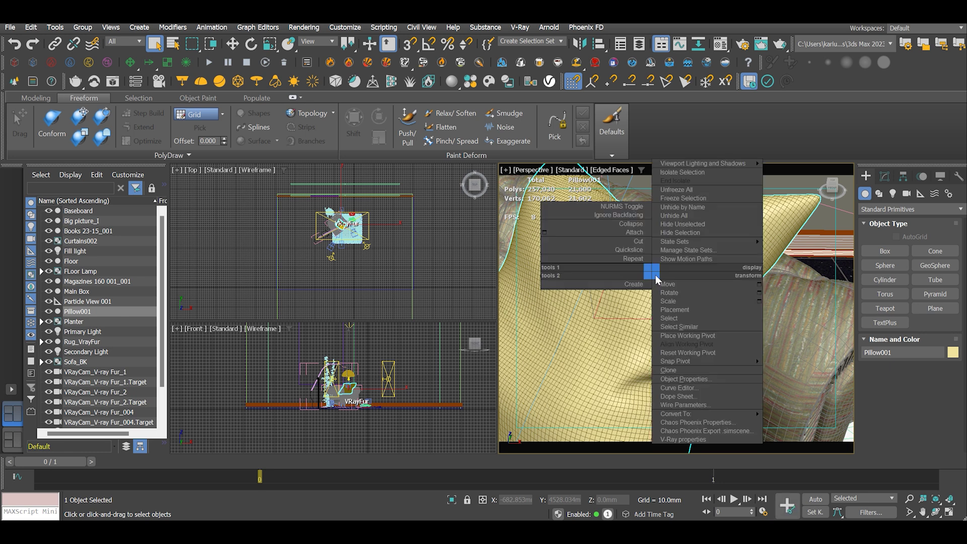
{"action": "left_click", "coordinate": [702, 225]}
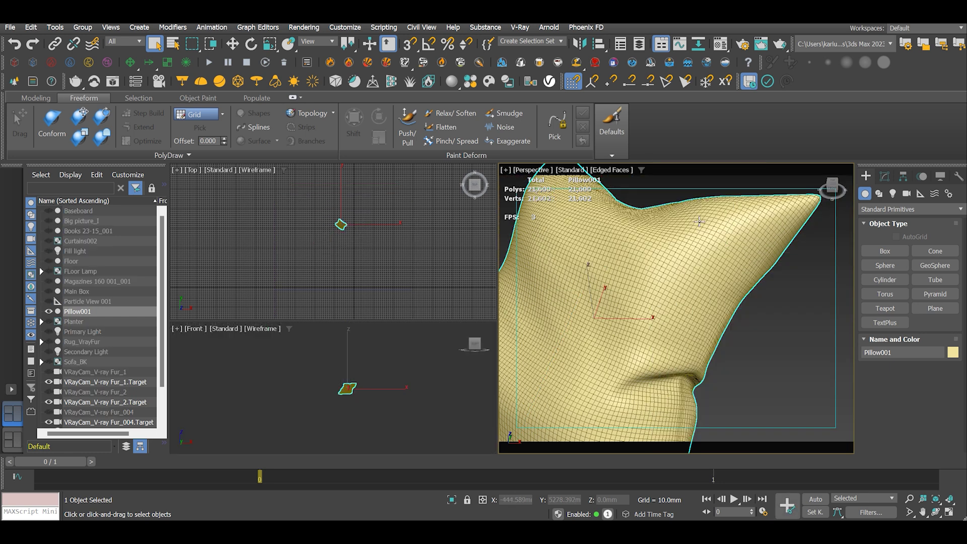
{"action": "scroll", "coordinate": [676, 286], "scroll_direction": "down", "scroll_amount": 2}
{"action": "middle_click_drag", "start_coordinate": [733, 302], "coordinate": [548, 285], "text": "alt"}
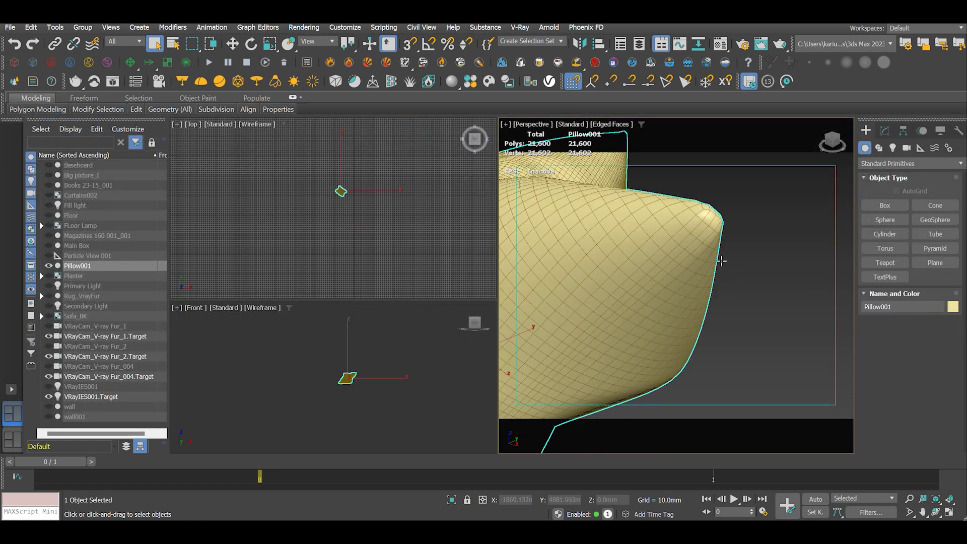
Step: Put Pillow001's Editable Poly into Edge sub-object level in the Modify panel
{"action": "left_click", "coordinate": [884, 131]}
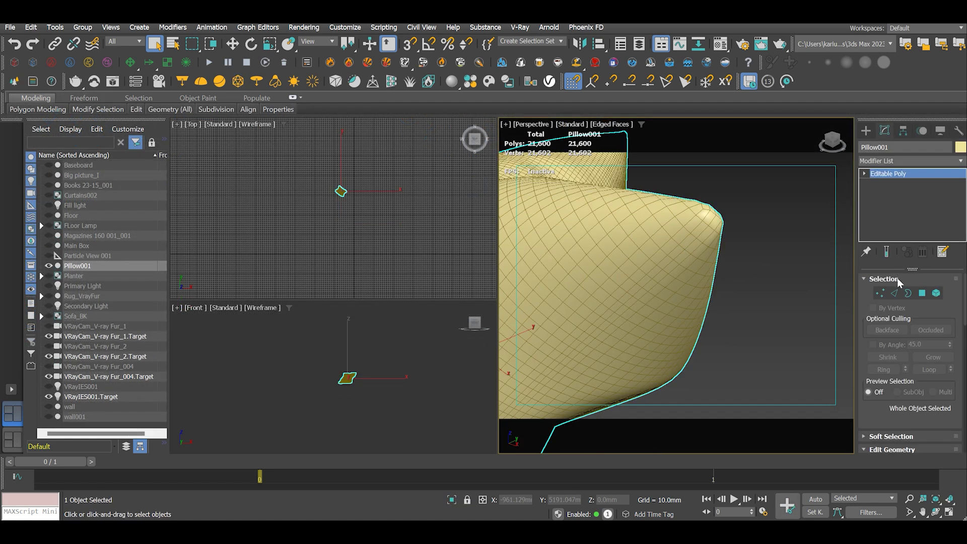
{"action": "left_click", "coordinate": [894, 293]}
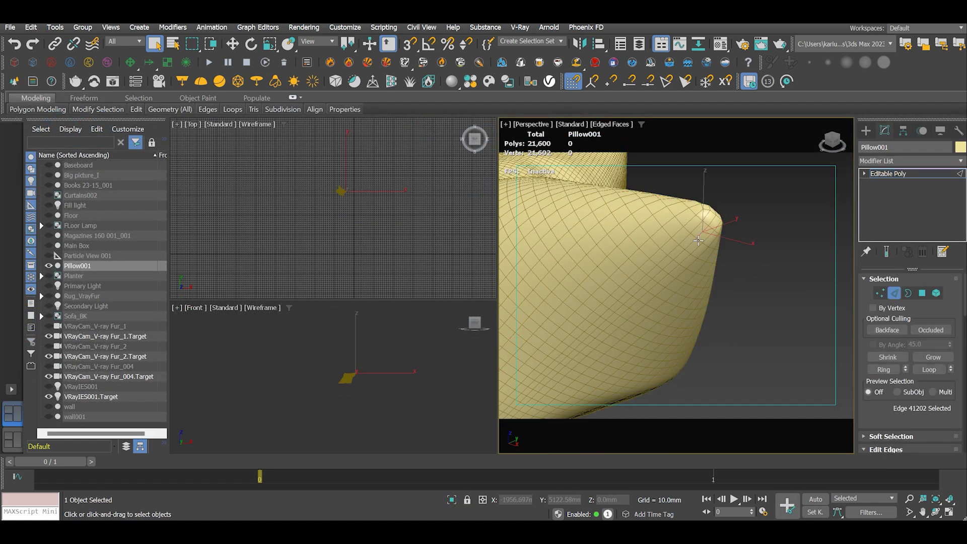
{"action": "middle_click_drag", "start_coordinate": [698, 241], "coordinate": [688, 230], "text": "alt"}
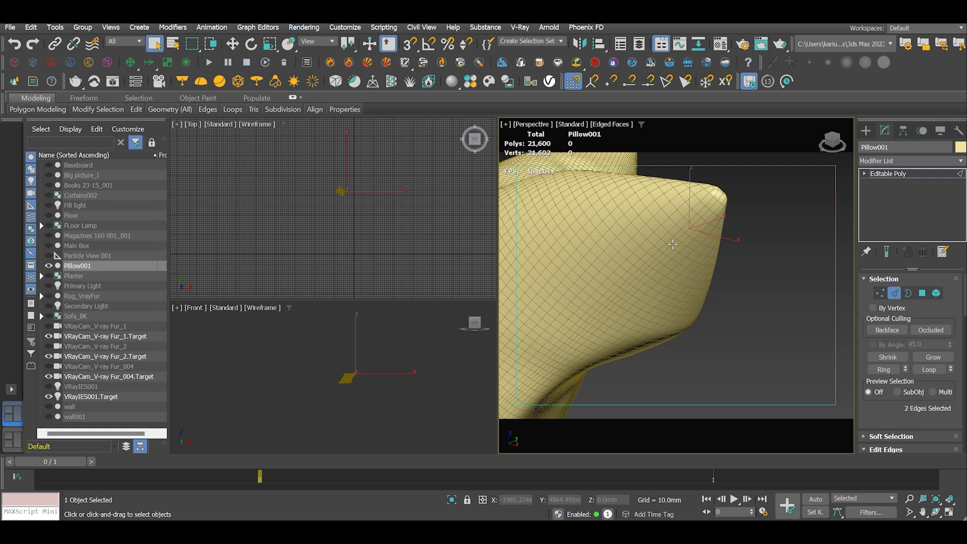
{"action": "scroll", "coordinate": [688, 234], "scroll_direction": "up", "scroll_amount": 4}
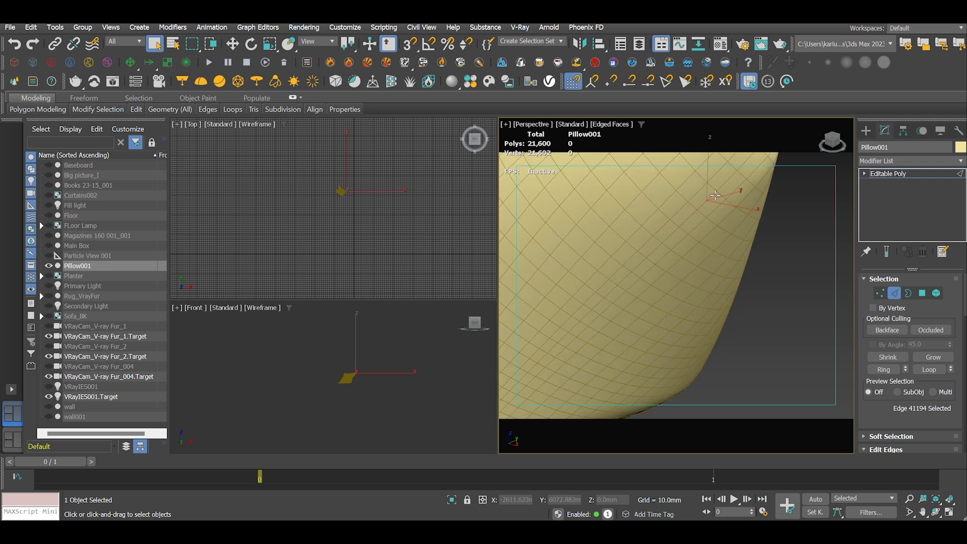
{"action": "scroll", "coordinate": [674, 222], "scroll_direction": "down", "scroll_amount": 2}
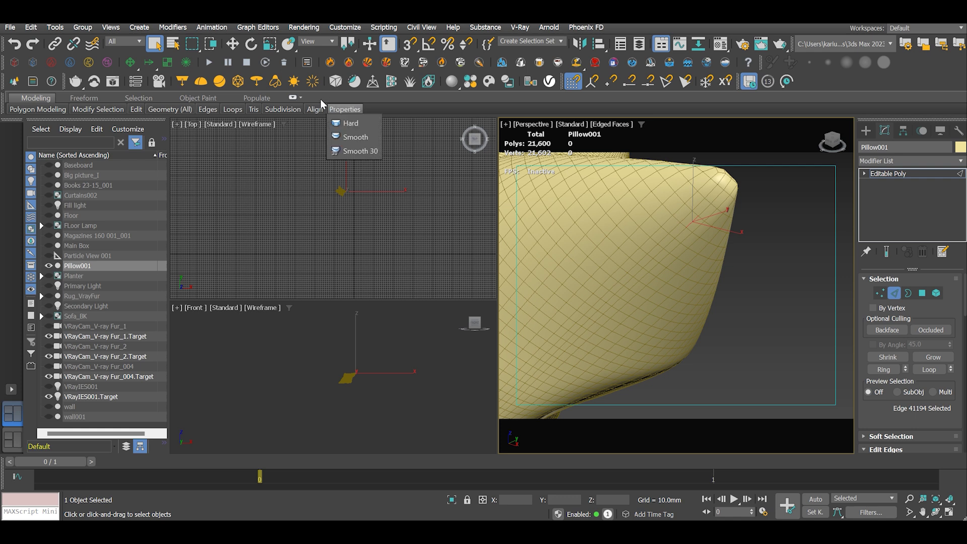
Step: Expand the minimized Modeling ribbon and reveal the extra loop-selection options
{"action": "left_click", "coordinate": [294, 98]}
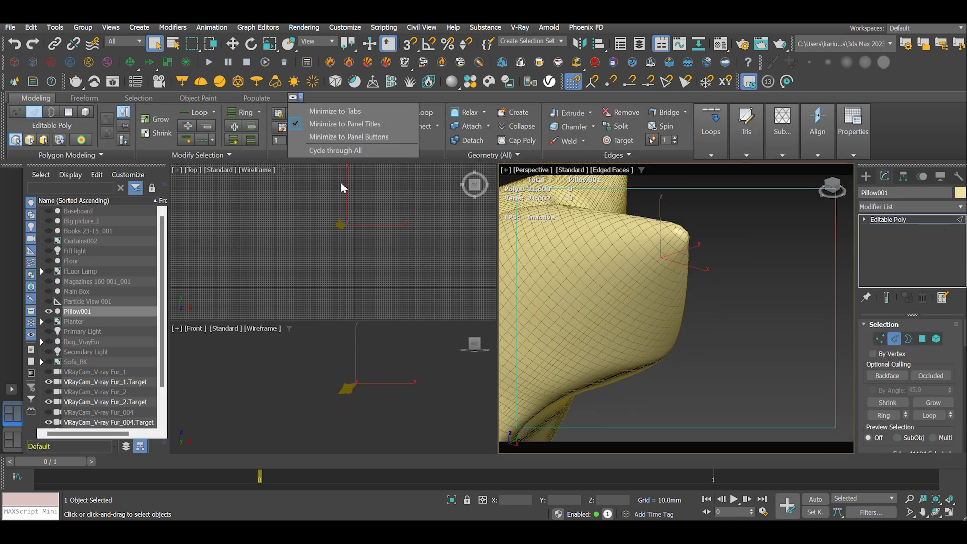
{"action": "left_click", "coordinate": [263, 157]}
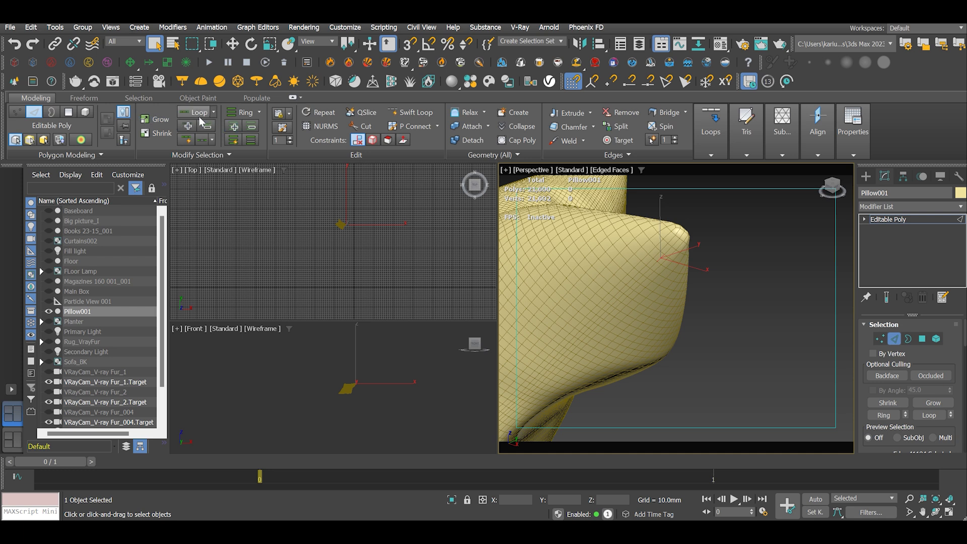
{"action": "scroll", "coordinate": [665, 256], "scroll_direction": "up", "scroll_amount": 3}
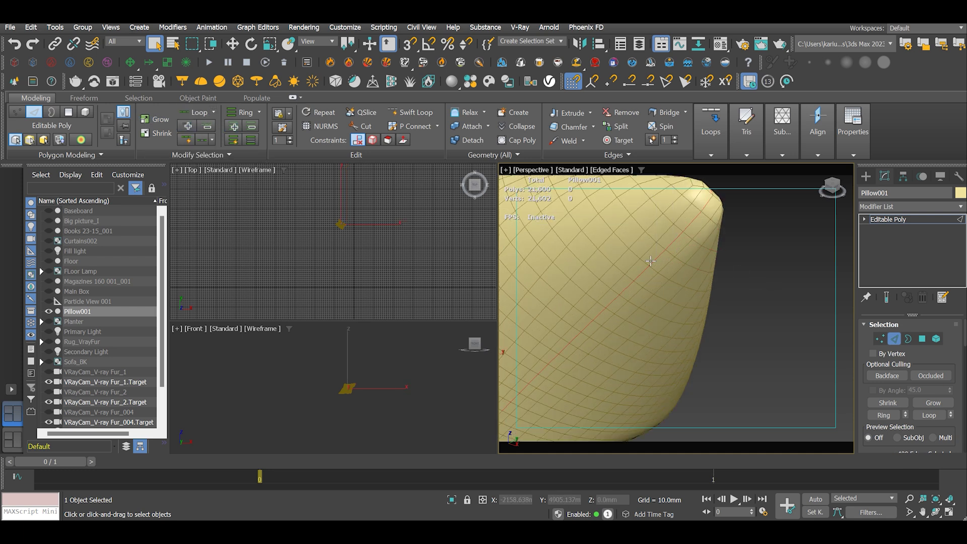
{"action": "scroll", "coordinate": [650, 260], "scroll_direction": "down", "scroll_amount": 3}
Step: Select an edge loop around the pillow and adjust the loop gap setting
{"action": "middle_click_drag", "start_coordinate": [661, 268], "coordinate": [685, 256], "text": "alt"}
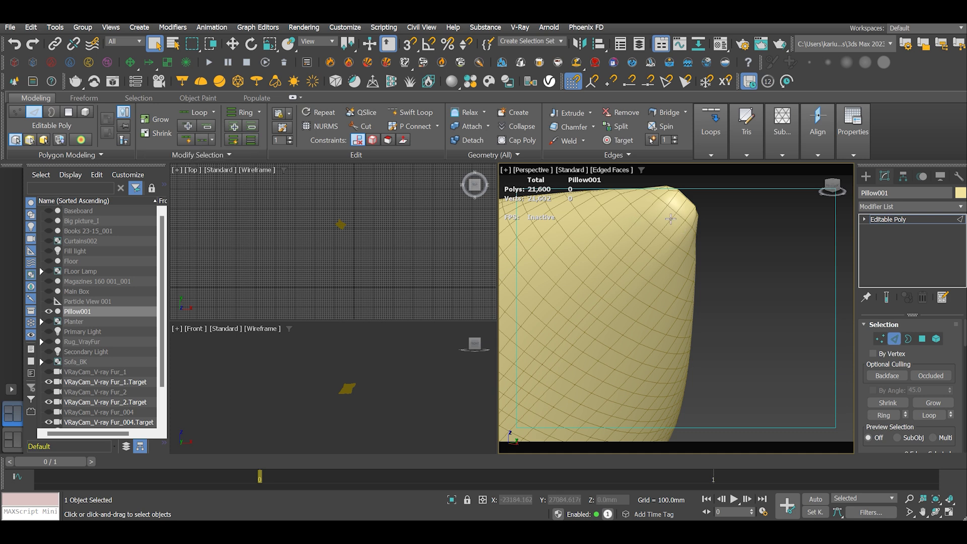
{"action": "left_click", "coordinate": [206, 144]}
{"action": "scroll", "coordinate": [651, 238], "scroll_direction": "up", "scroll_amount": 2}
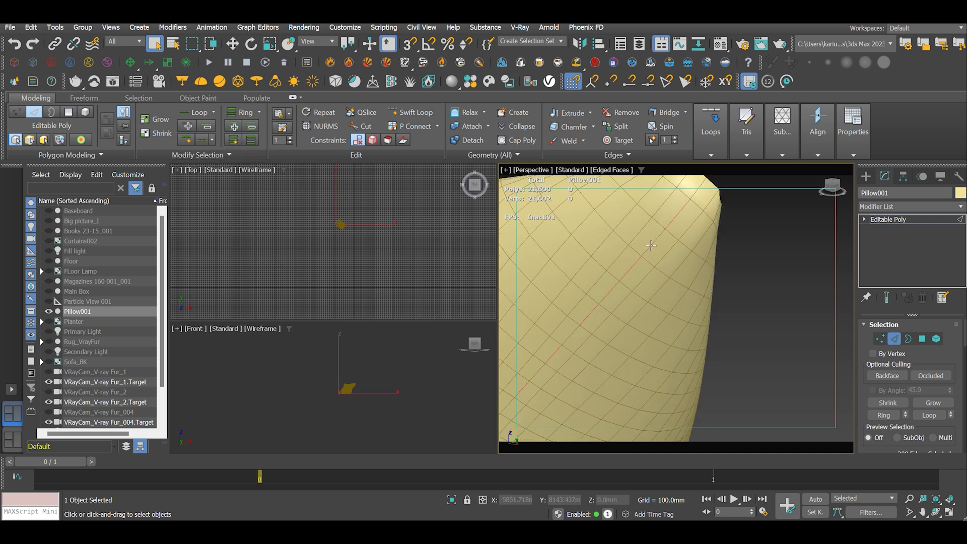
{"action": "scroll", "coordinate": [650, 245], "scroll_direction": "down", "scroll_amount": 3}
{"action": "scroll", "coordinate": [586, 317], "scroll_direction": "up", "scroll_amount": 2}
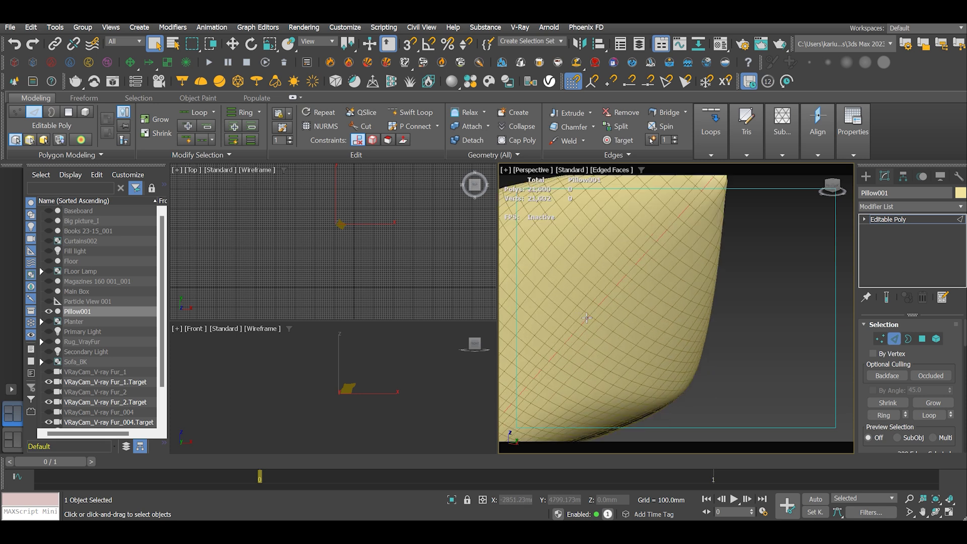
{"action": "left_click", "coordinate": [231, 158]}
{"action": "scroll", "coordinate": [559, 257], "scroll_direction": "up", "scroll_amount": 1}
{"action": "left_click", "coordinate": [230, 154]}
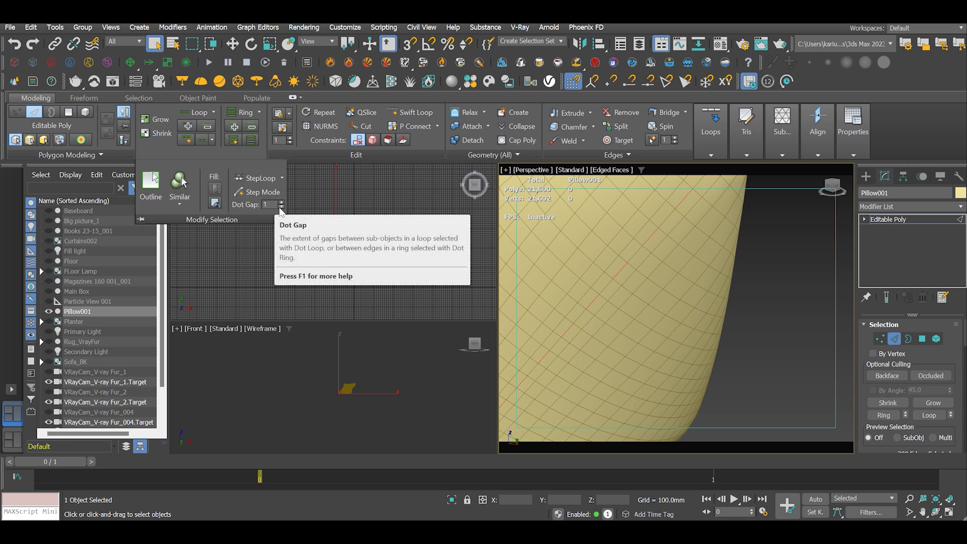
{"action": "left_click", "coordinate": [281, 207]}
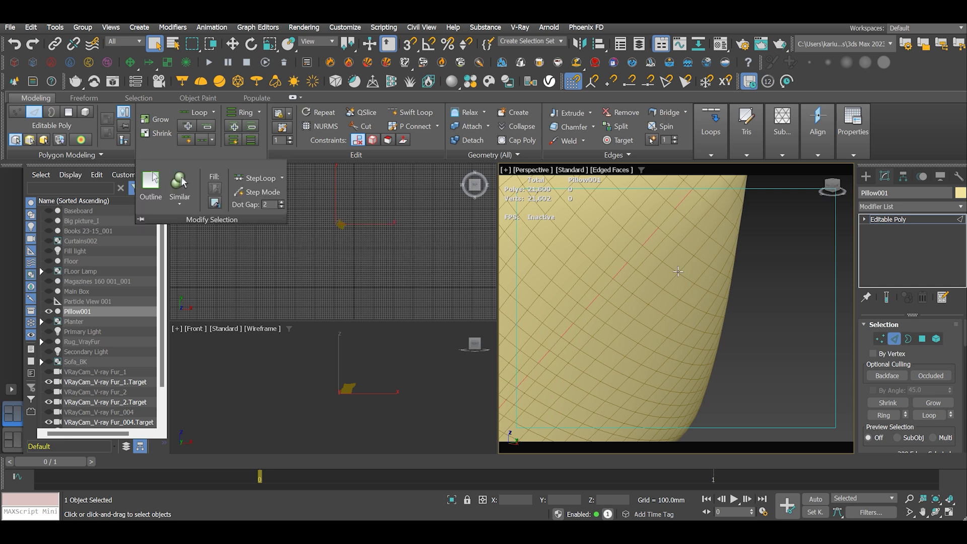
Step: Clear the edge selection and pick a dotted edge loop across the pillow with Dot Gap 2
{"action": "left_click", "coordinate": [657, 219]}
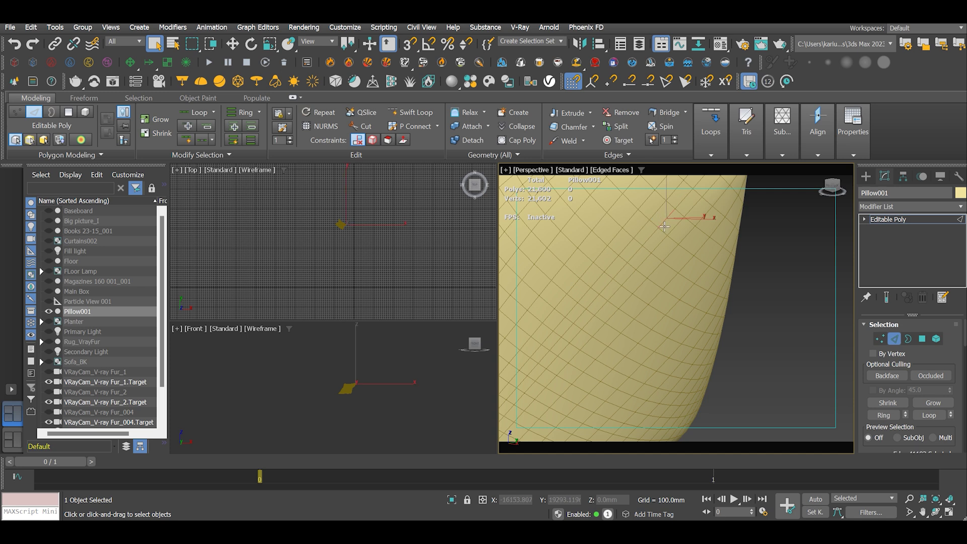
{"action": "left_click", "coordinate": [236, 155]}
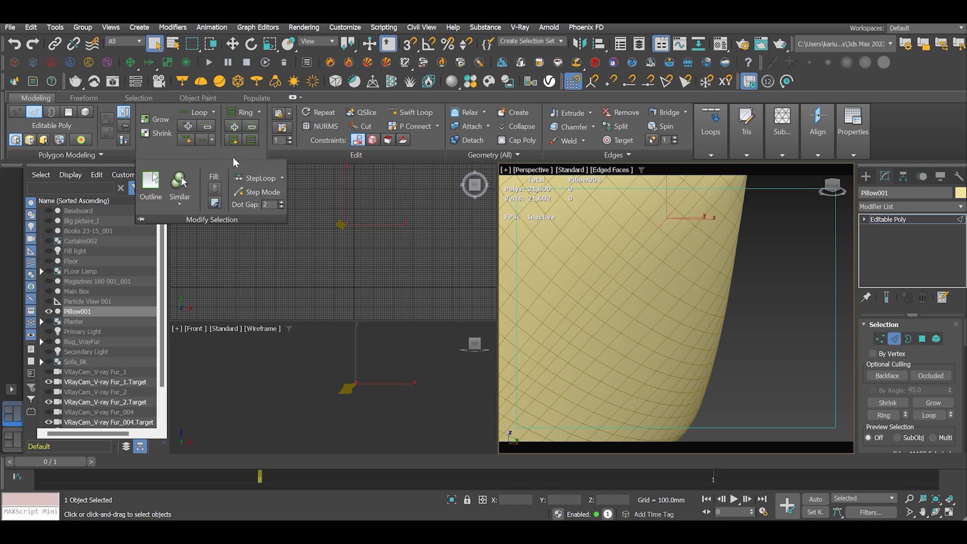
{"action": "left_click", "coordinate": [203, 141]}
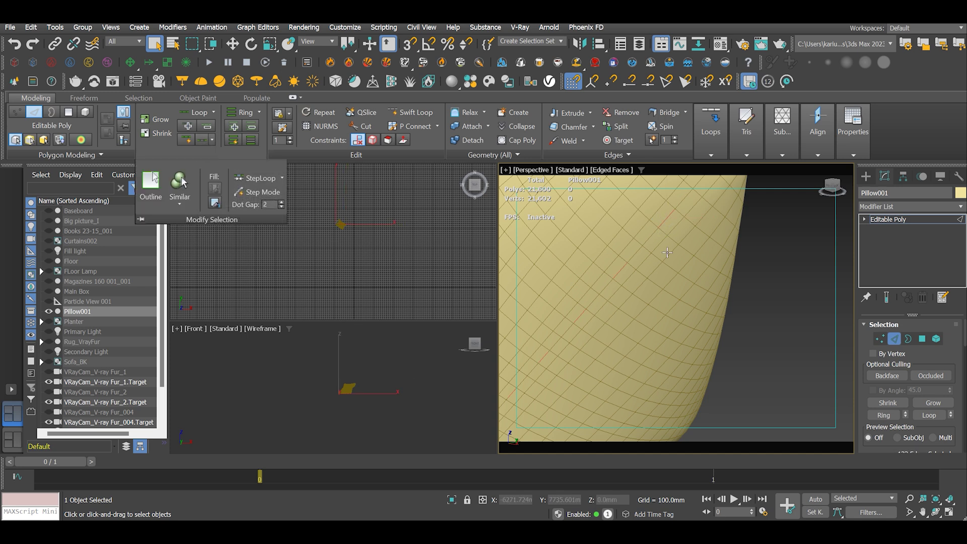
{"action": "scroll", "coordinate": [594, 302], "scroll_direction": "down", "scroll_amount": 3}
{"action": "scroll", "coordinate": [609, 291], "scroll_direction": "up", "scroll_amount": 3}
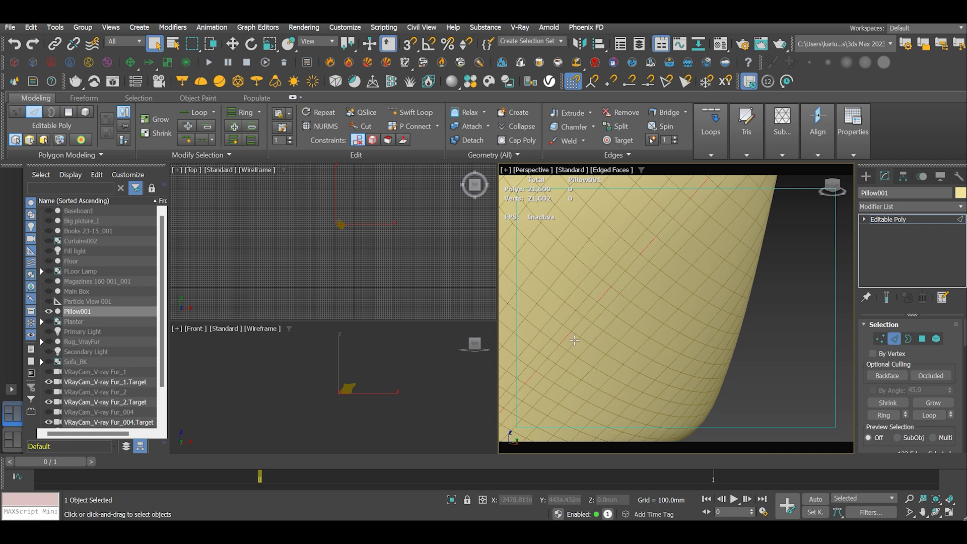
{"action": "scroll", "coordinate": [574, 340], "scroll_direction": "down", "scroll_amount": 4}
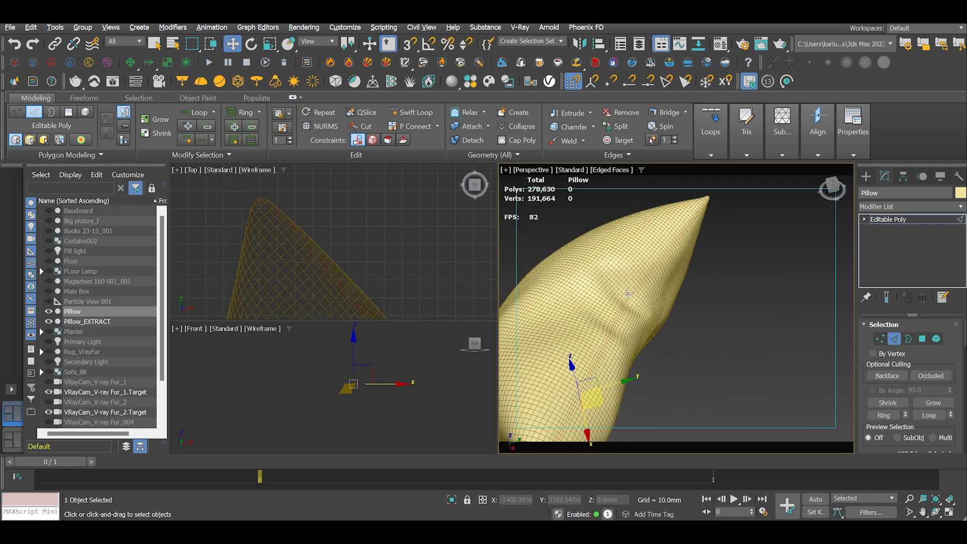
Step: Turn off Edged Faces and pick a different edge on the pillow
{"action": "scroll", "coordinate": [627, 294], "scroll_direction": "up", "scroll_amount": 5}
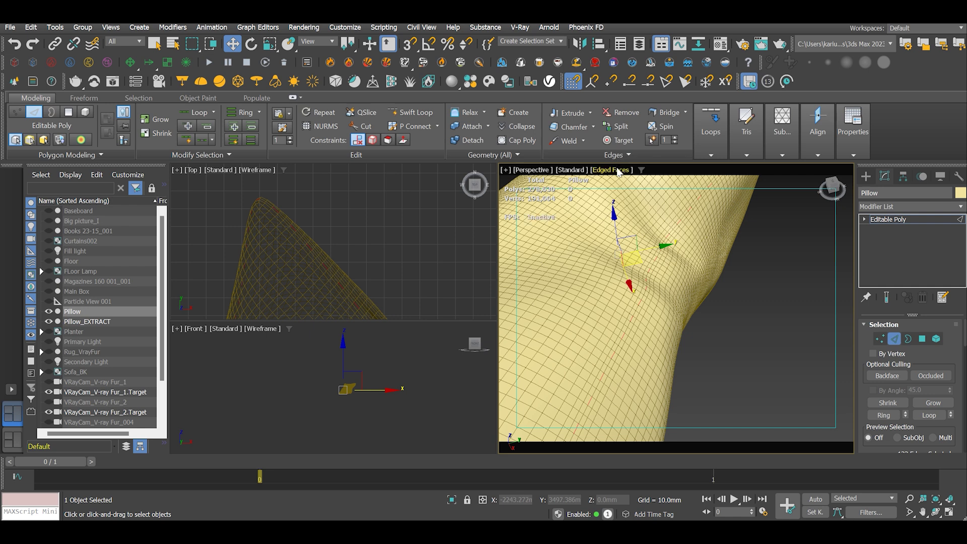
{"action": "left_click", "coordinate": [619, 170]}
{"action": "left_click", "coordinate": [627, 297]}
{"action": "scroll", "coordinate": [654, 301], "scroll_direction": "down", "scroll_amount": 4}
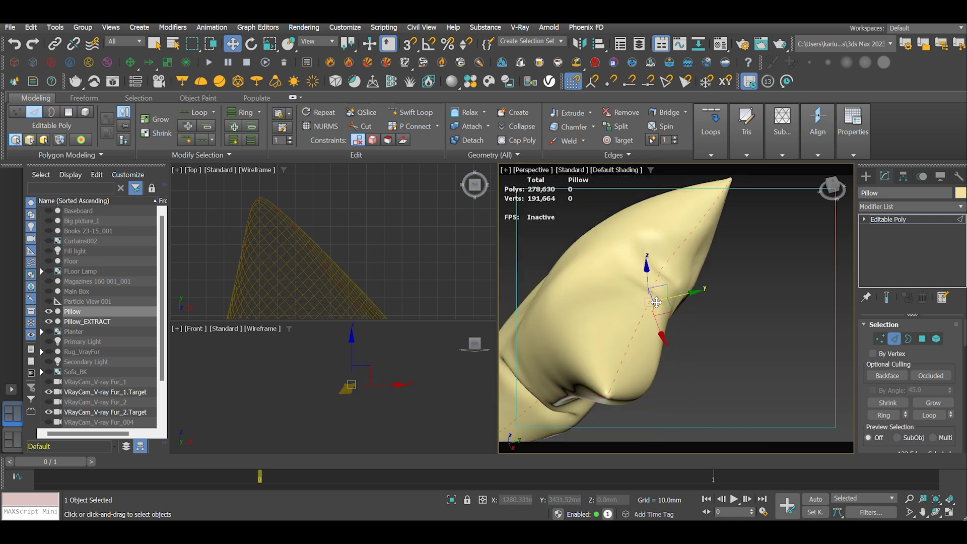
{"action": "left_click", "coordinate": [623, 354]}
{"action": "middle_click_drag", "start_coordinate": [662, 296], "coordinate": [710, 220], "text": "alt"}
{"action": "scroll", "coordinate": [710, 221], "scroll_direction": "up", "scroll_amount": 5}
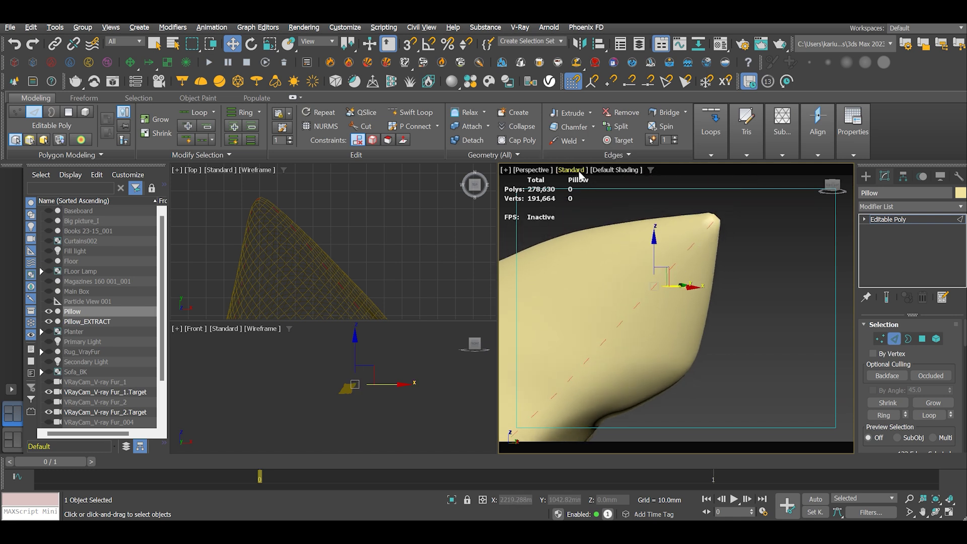
Step: Turn Edged Faces back on, then jump to Push in the Modifier List by typing 'pu'
{"action": "left_click", "coordinate": [622, 170]}
{"action": "left_click", "coordinate": [625, 297]}
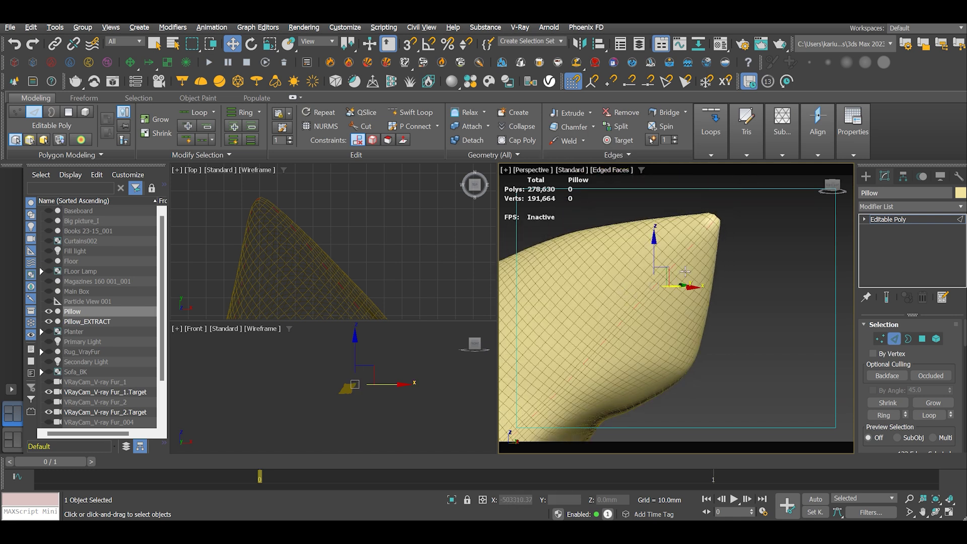
{"action": "scroll", "coordinate": [661, 282], "scroll_direction": "up", "scroll_amount": 4}
{"action": "scroll", "coordinate": [661, 282], "scroll_direction": "down", "scroll_amount": 5}
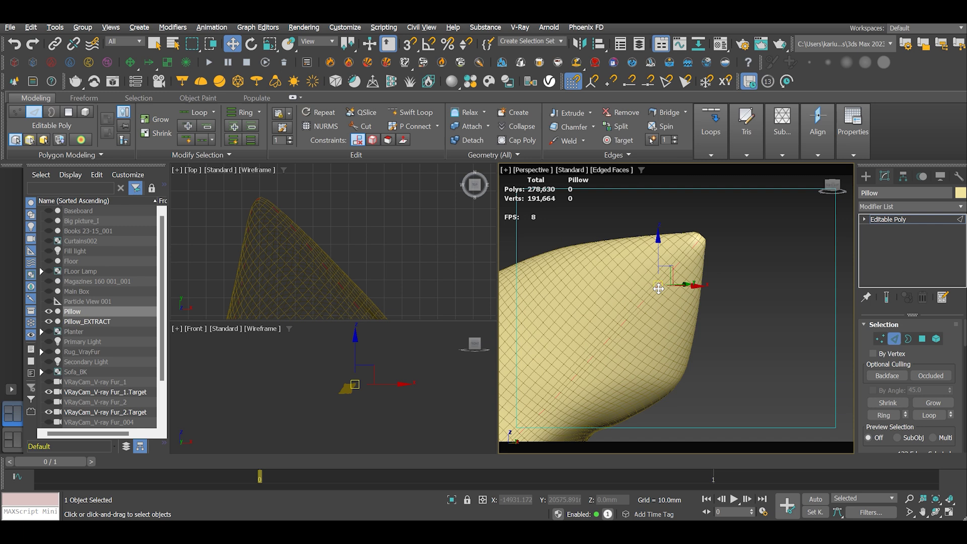
{"action": "scroll", "coordinate": [643, 294], "scroll_direction": "up", "scroll_amount": 2}
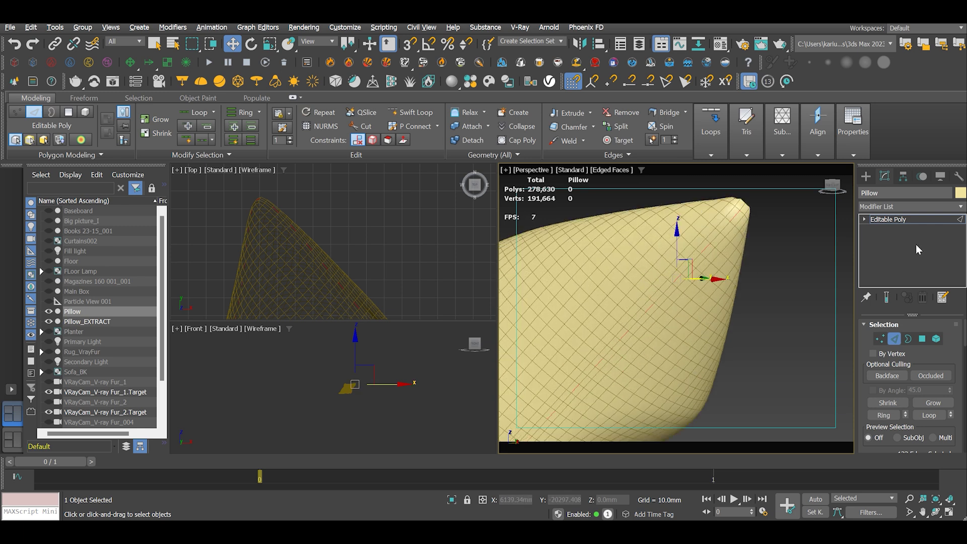
{"action": "left_click", "coordinate": [962, 207]}
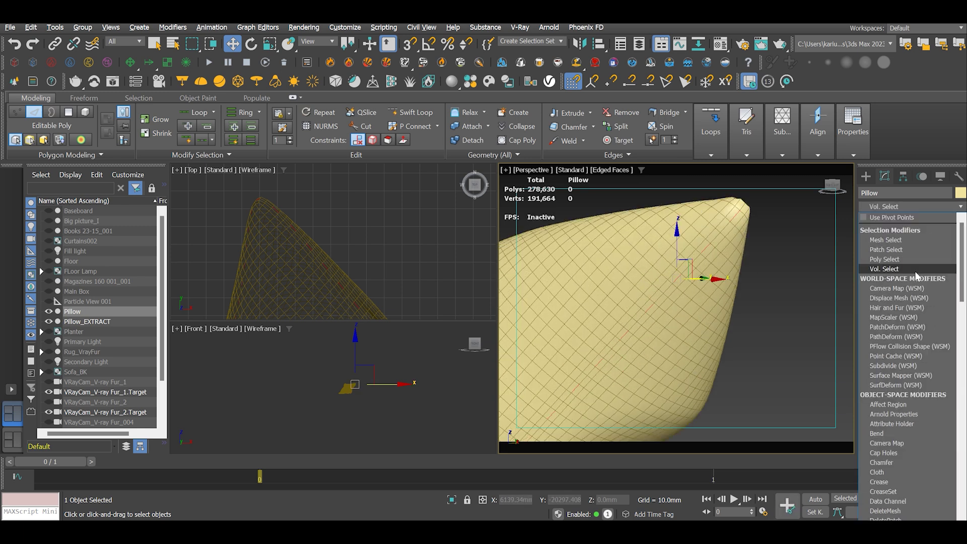
{"action": "type", "text": "pu"}
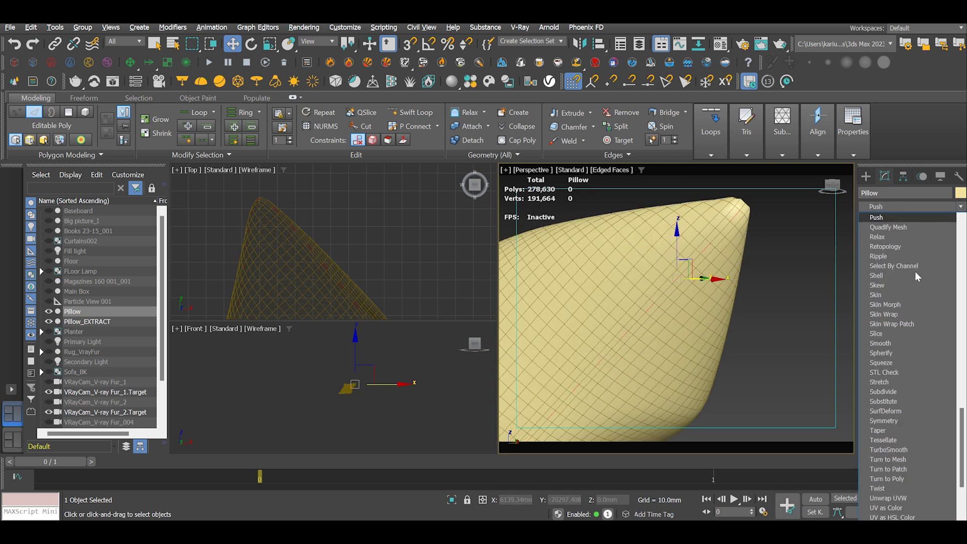
Step: Add the Push modifier, switch to Default Shading, and drag Push Value down to -6.5mm
{"action": "key", "text": "Return"}
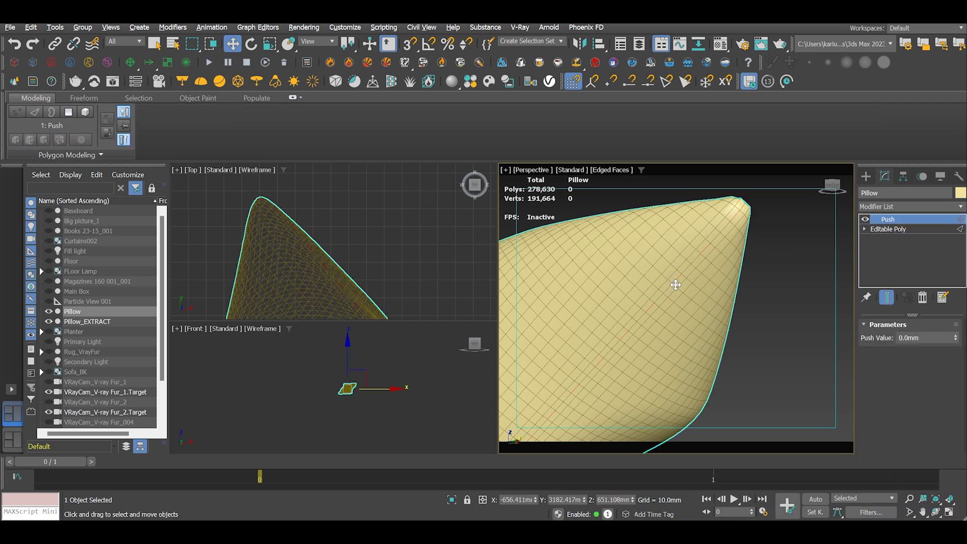
{"action": "scroll", "coordinate": [675, 285], "scroll_direction": "up", "scroll_amount": 2}
{"action": "scroll", "coordinate": [650, 232], "scroll_direction": "down", "scroll_amount": 3}
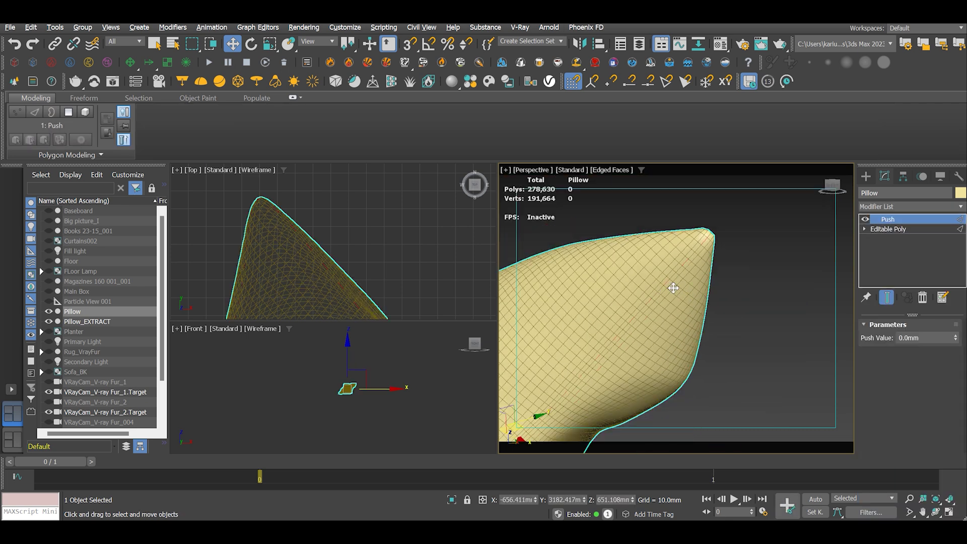
{"action": "scroll", "coordinate": [673, 288], "scroll_direction": "up", "scroll_amount": 1}
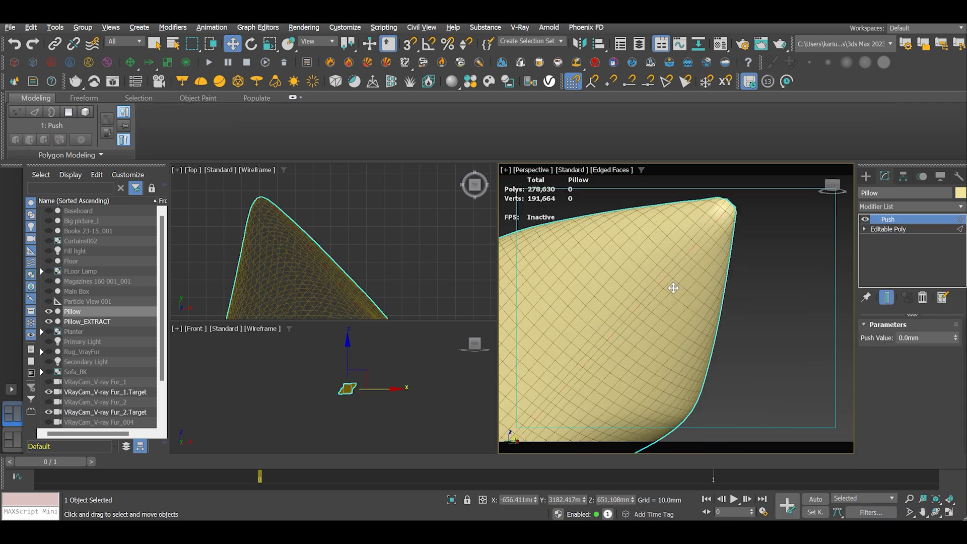
{"action": "left_click", "coordinate": [612, 172]}
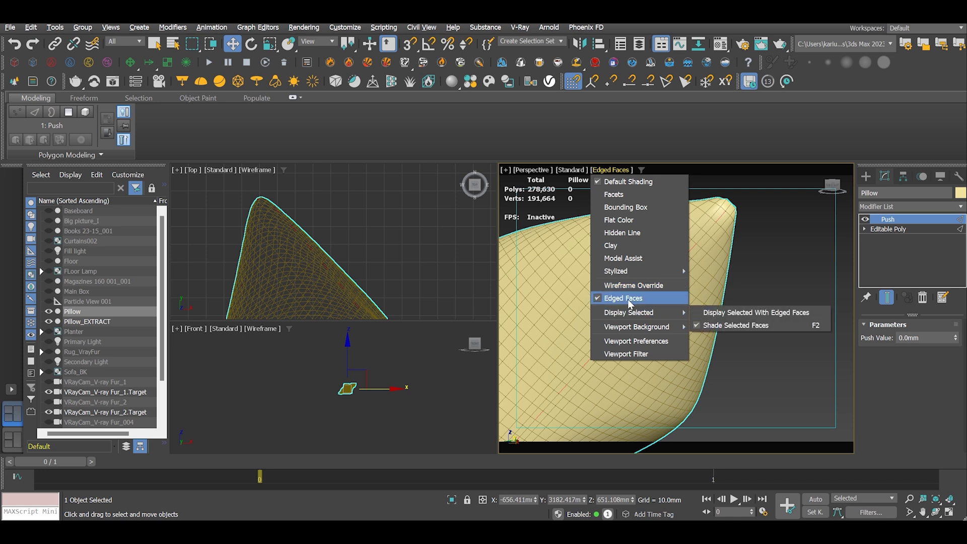
{"action": "left_click", "coordinate": [627, 299]}
{"action": "left_click_drag", "start_coordinate": [956, 345], "coordinate": [957, 410]}
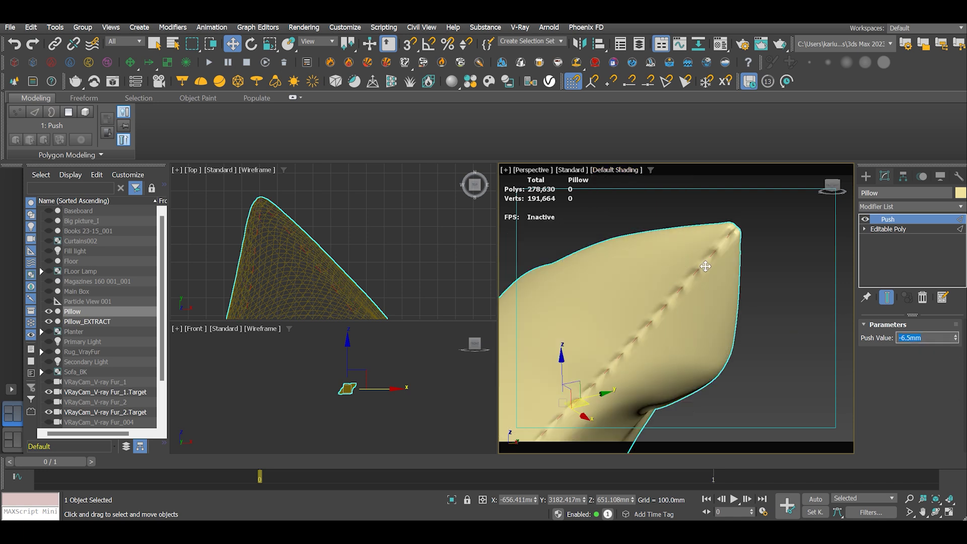
Step: Frame and orbit the pillow to inspect the stitch dents along the seam
{"action": "middle_click_drag", "start_coordinate": [720, 306], "coordinate": [637, 370], "text": "alt"}
{"action": "scroll", "coordinate": [625, 370], "scroll_direction": "down", "scroll_amount": 5}
{"action": "scroll", "coordinate": [637, 370], "scroll_direction": "up", "scroll_amount": 5}
{"action": "key", "text": "z"}
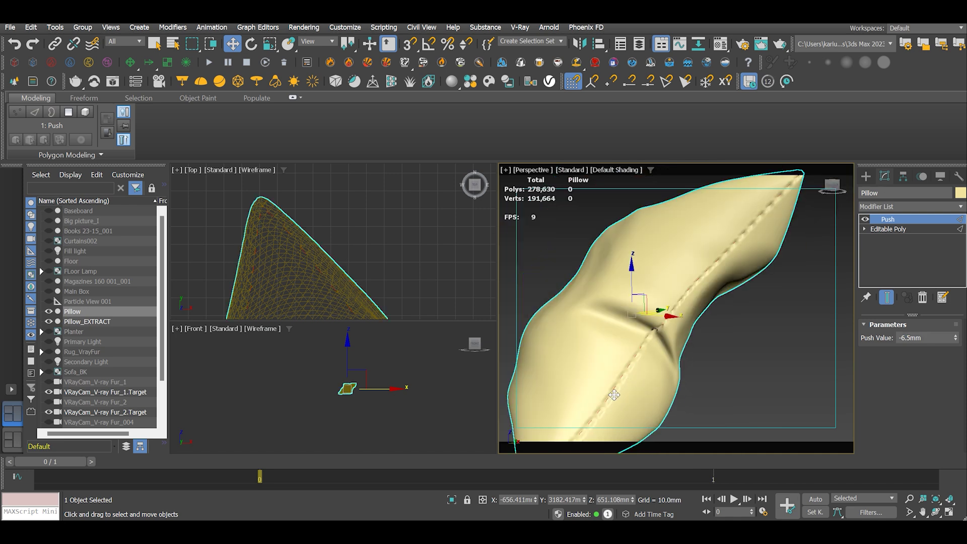
{"action": "scroll", "coordinate": [648, 356], "scroll_direction": "down", "scroll_amount": 2}
{"action": "middle_click_drag", "start_coordinate": [645, 351], "coordinate": [809, 352], "text": "alt"}
{"action": "scroll", "coordinate": [655, 242], "scroll_direction": "up", "scroll_amount": 5}
{"action": "scroll", "coordinate": [655, 242], "scroll_direction": "up", "scroll_amount": 2}
{"action": "middle_click_drag", "start_coordinate": [716, 274], "coordinate": [700, 300], "text": "alt"}
{"action": "middle_click_drag", "start_coordinate": [704, 300], "coordinate": [705, 280], "text": "alt"}
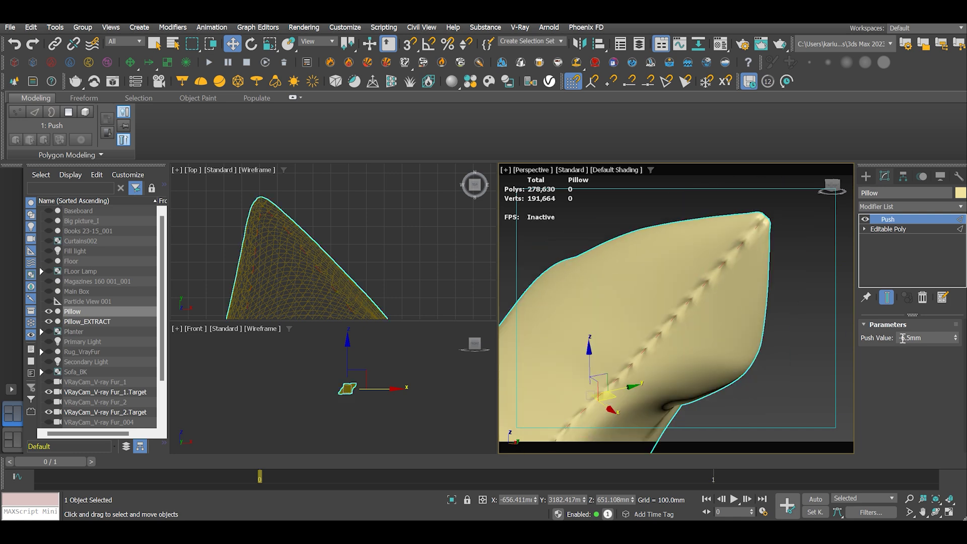
Step: Change Push Value to -7.5mm and orbit around the pillow's pointed corner
{"action": "key", "text": "BackSpace"}
{"action": "type", "text": "7"}
{"action": "key", "text": "Return"}
{"action": "scroll", "coordinate": [640, 322], "scroll_direction": "down", "scroll_amount": 2}
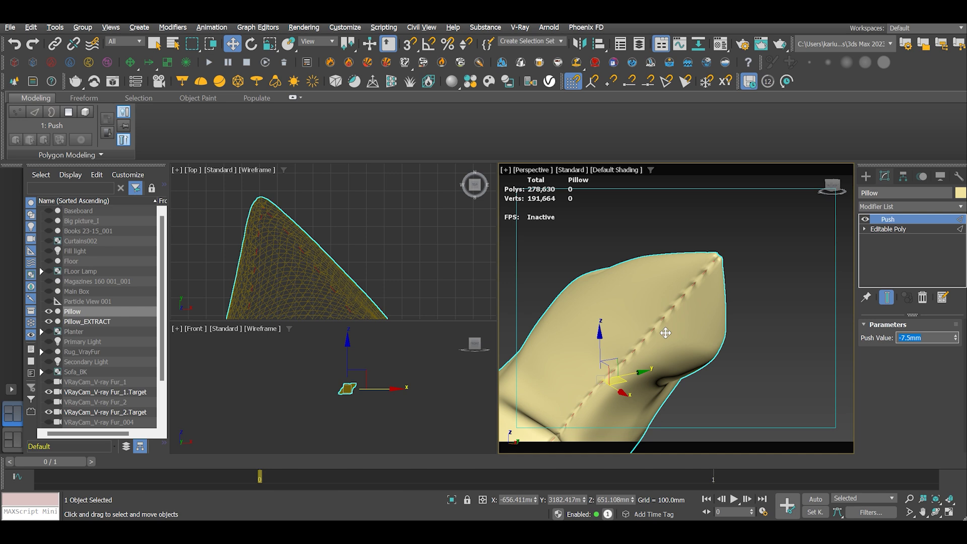
{"action": "middle_click_drag", "start_coordinate": [666, 333], "coordinate": [717, 291], "text": "alt"}
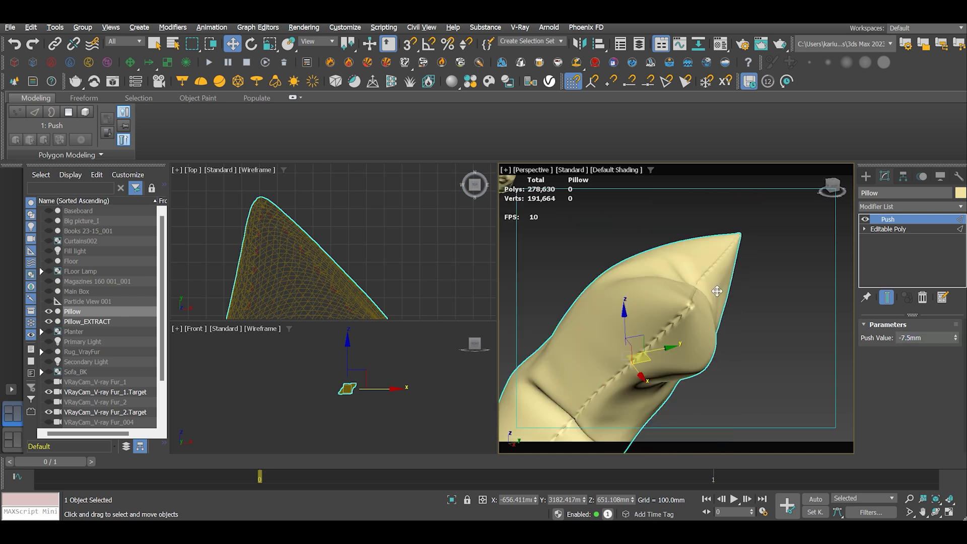
{"action": "scroll", "coordinate": [717, 291], "scroll_direction": "down", "scroll_amount": 2}
{"action": "middle_click_drag", "start_coordinate": [685, 341], "coordinate": [714, 331], "text": "alt"}
{"action": "scroll", "coordinate": [775, 264], "scroll_direction": "up", "scroll_amount": 5}
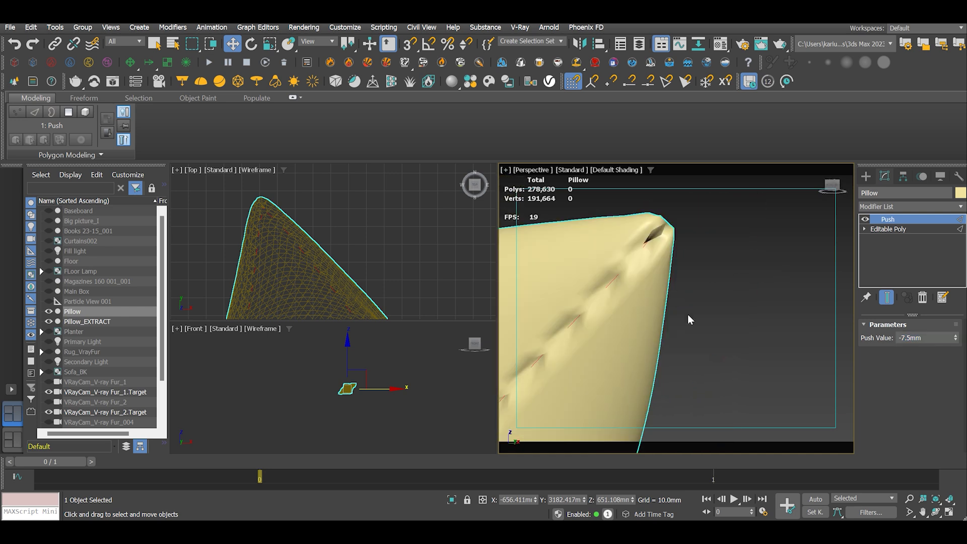
{"action": "scroll", "coordinate": [697, 318], "scroll_direction": "down", "scroll_amount": 3}
Step: Show Edged Faces over the pillow again and view the corner
{"action": "left_click", "coordinate": [624, 170]}
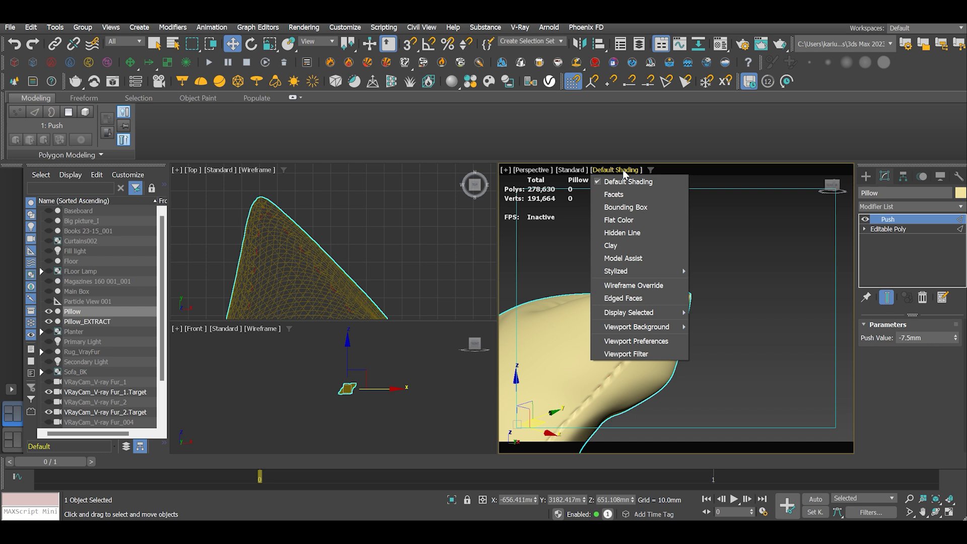
{"action": "left_click", "coordinate": [643, 301]}
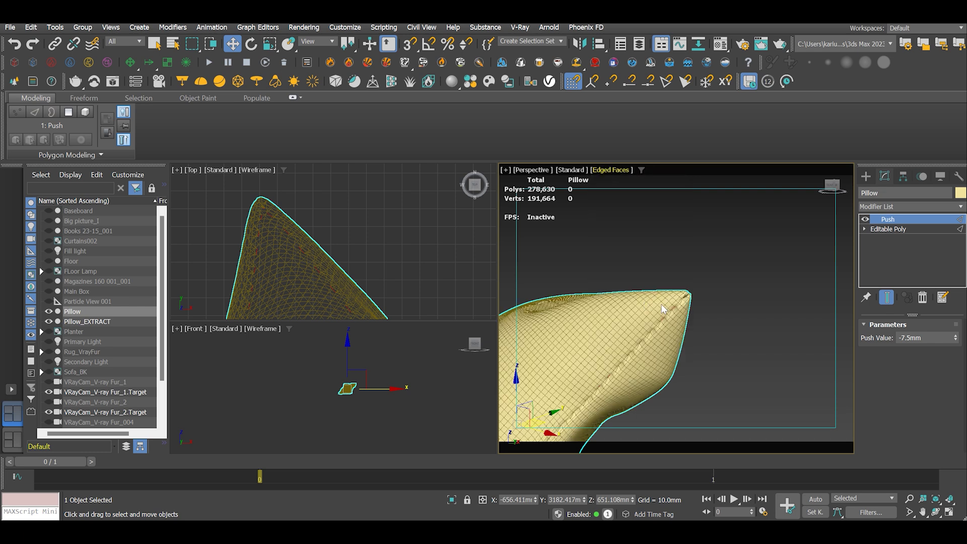
{"action": "mouse_move", "coordinate": [661, 304]}
{"action": "middle_mouse_down", "text": "alt"}
{"action": "mouse_move", "coordinate": [666, 318]}
{"action": "mouse_move", "coordinate": [671, 304]}
{"action": "mouse_move", "coordinate": [688, 310]}
{"action": "mouse_move", "coordinate": [729, 294]}
{"action": "middle_mouse_up", "text": "alt"}
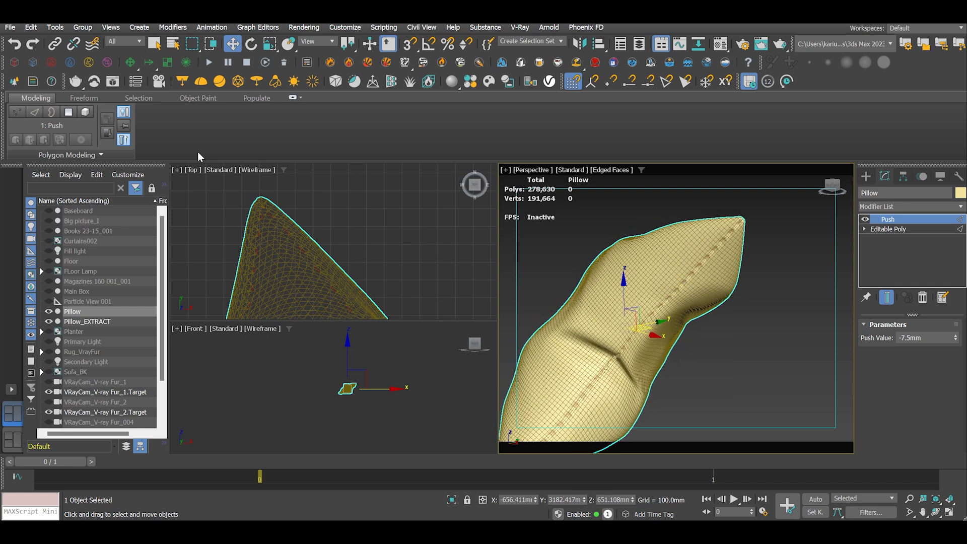
Step: Apply an Edit Poly modifier above Push from Polygon Modeling and switch to Edge mode
{"action": "left_click", "coordinate": [100, 154]}
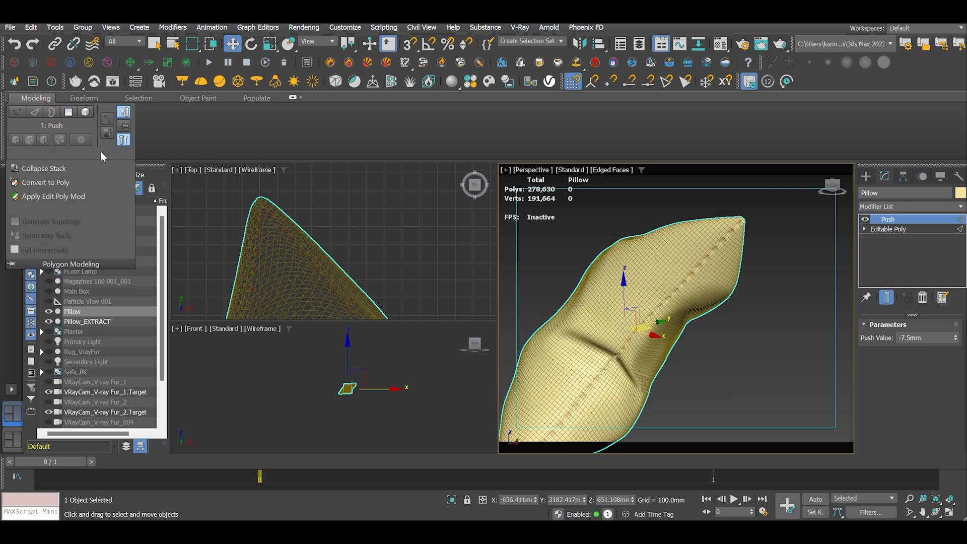
{"action": "left_click", "coordinate": [54, 197]}
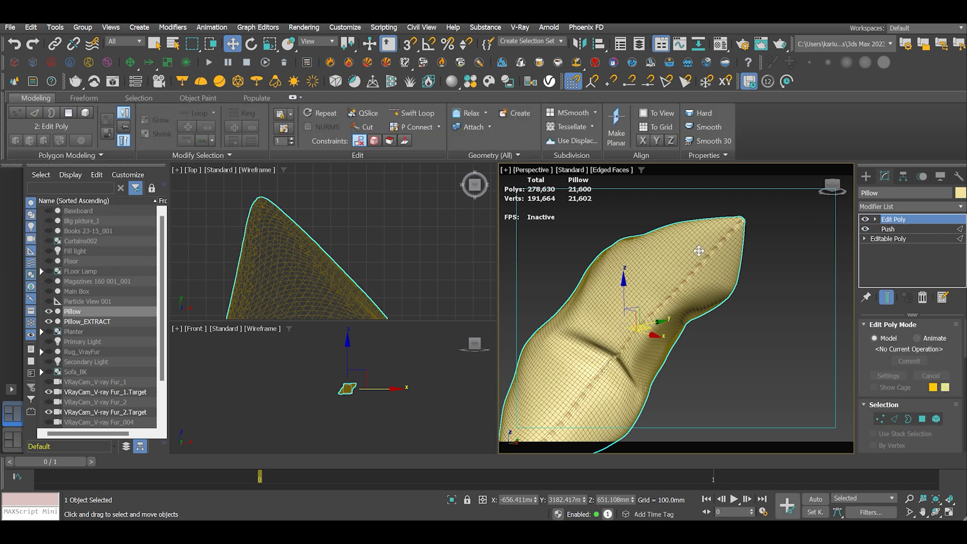
{"action": "scroll", "coordinate": [699, 250], "scroll_direction": "up", "scroll_amount": 4}
{"action": "middle_click_drag", "start_coordinate": [591, 207], "coordinate": [581, 211]}
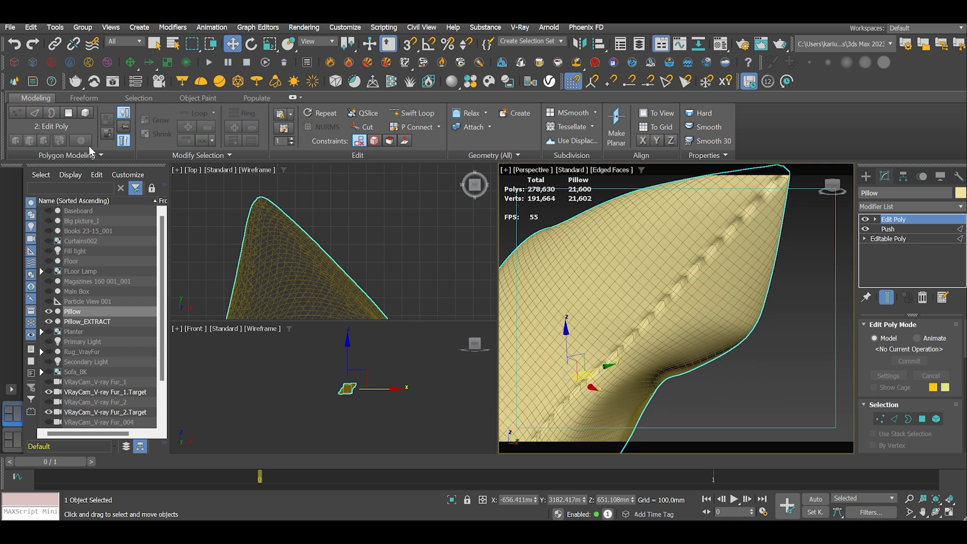
{"action": "left_click", "coordinate": [893, 418]}
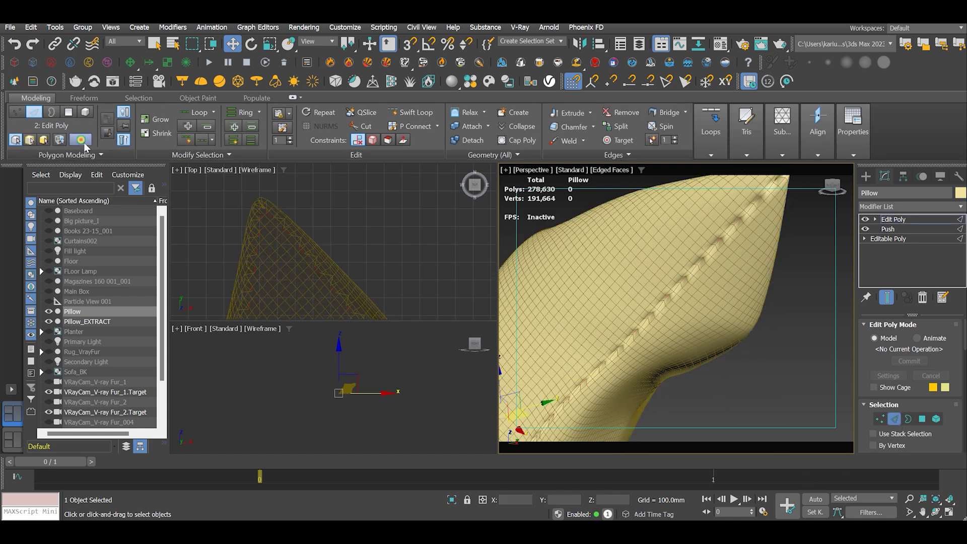
Step: Turn on Soft Selection and orbit to look along the pillow's seam
{"action": "left_click", "coordinate": [81, 141]}
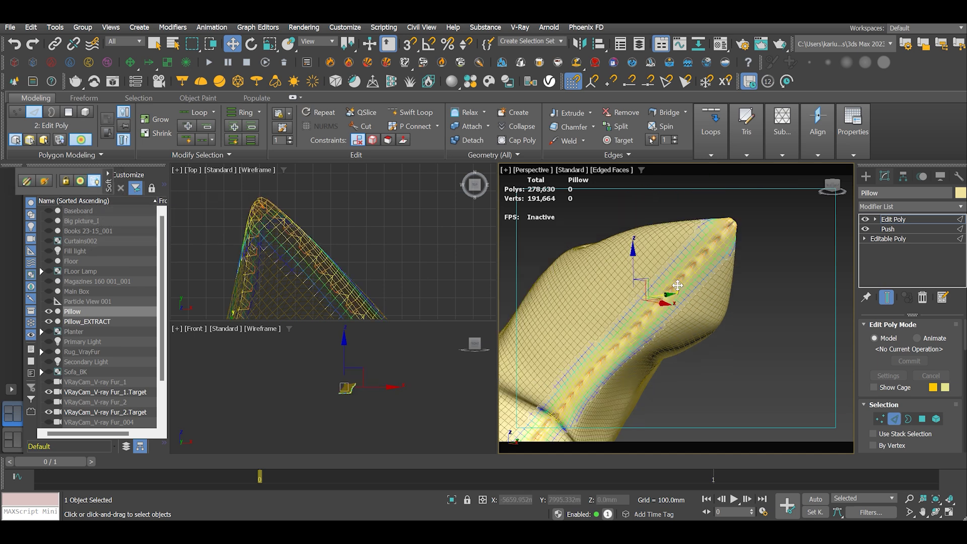
{"action": "scroll", "coordinate": [678, 285], "scroll_direction": "down", "scroll_amount": 4}
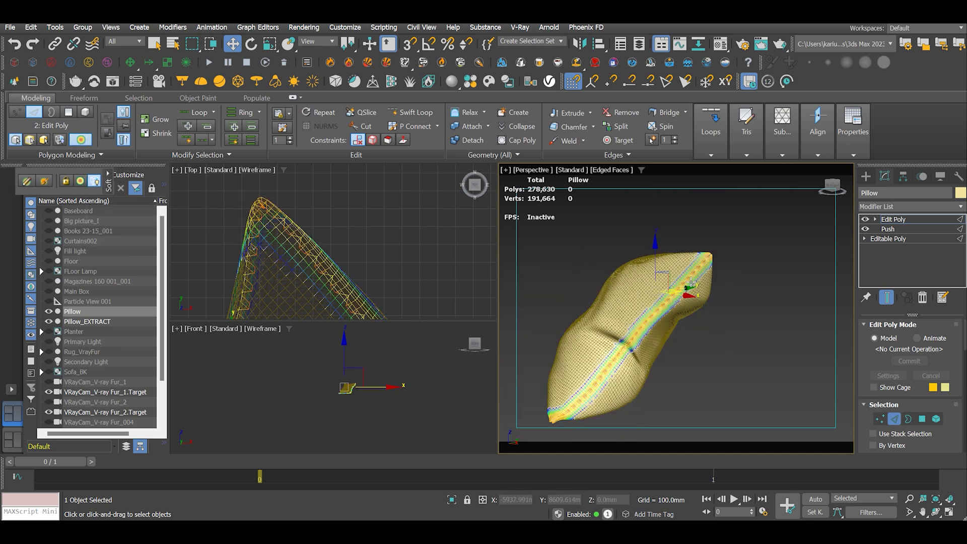
{"action": "scroll", "coordinate": [680, 283], "scroll_direction": "up", "scroll_amount": 8}
{"action": "scroll", "coordinate": [660, 297], "scroll_direction": "down", "scroll_amount": 4}
{"action": "middle_click_drag", "start_coordinate": [643, 332], "coordinate": [652, 260], "text": "alt"}
{"action": "middle_click_drag", "start_coordinate": [702, 231], "coordinate": [675, 267], "text": "alt"}
{"action": "scroll", "coordinate": [694, 232], "scroll_direction": "up", "scroll_amount": 3}
Step: Select a seam edge and open the Soft Selection settings showing Falloff 15
{"action": "left_click", "coordinate": [695, 230]}
{"action": "scroll", "coordinate": [678, 271], "scroll_direction": "up", "scroll_amount": 4}
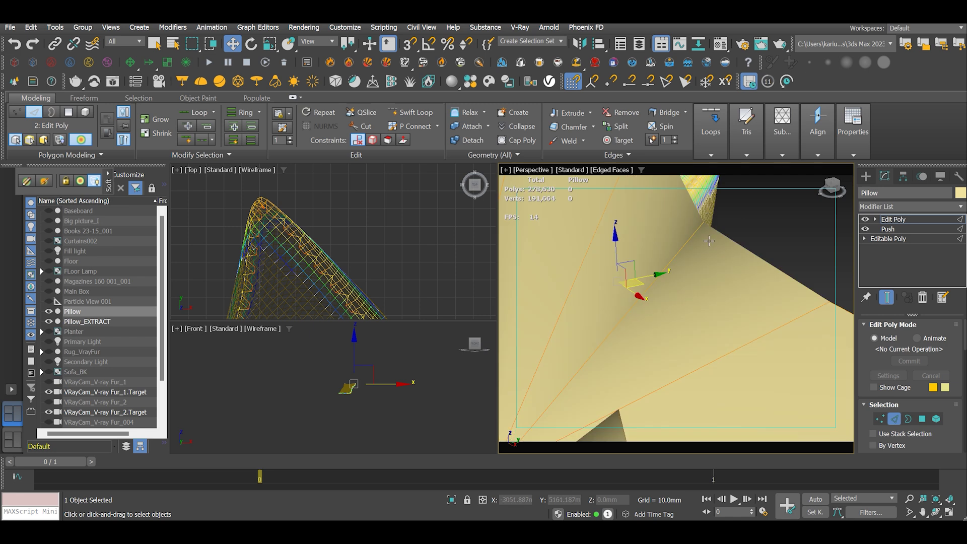
{"action": "scroll", "coordinate": [677, 272], "scroll_direction": "down", "scroll_amount": 6}
{"action": "scroll", "coordinate": [710, 254], "scroll_direction": "up", "scroll_amount": 4}
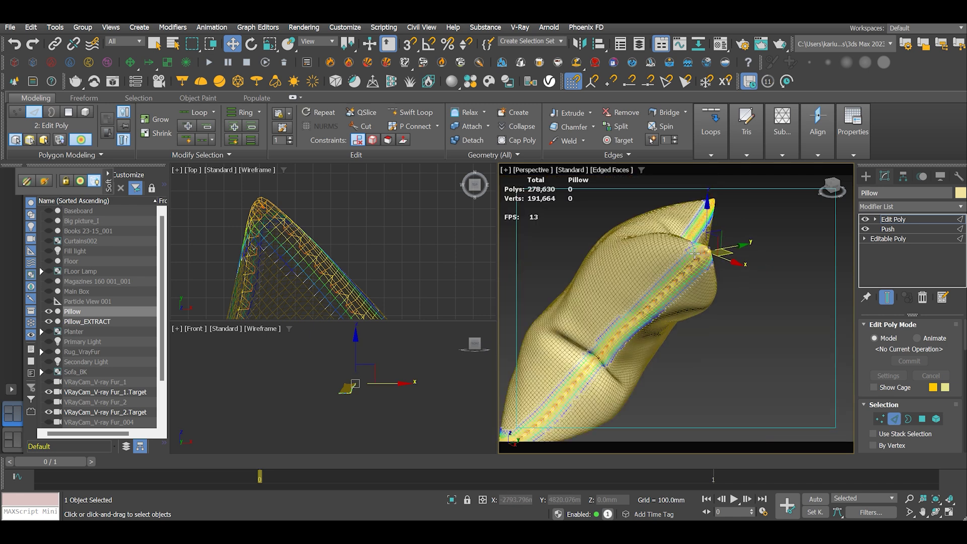
{"action": "scroll", "coordinate": [713, 252], "scroll_direction": "up", "scroll_amount": 4}
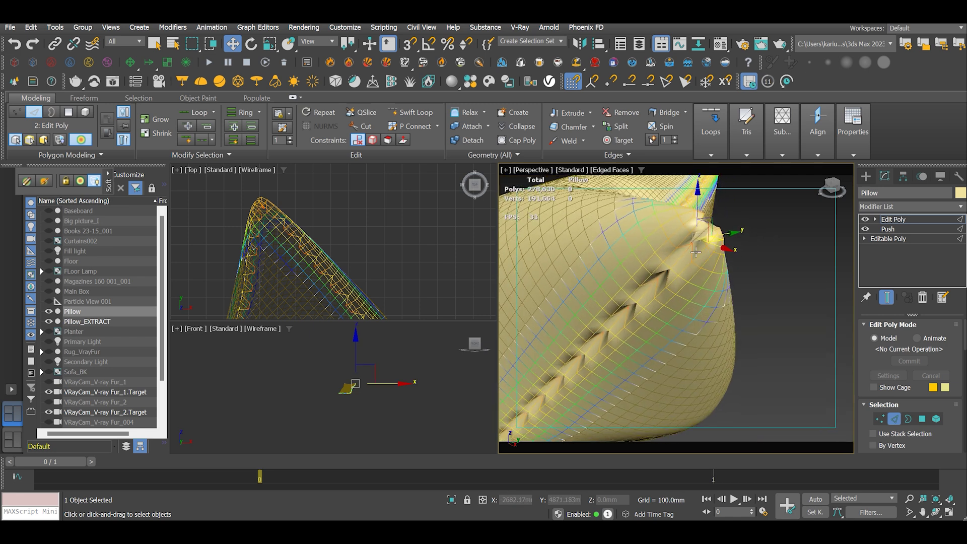
{"action": "left_click", "coordinate": [108, 177]}
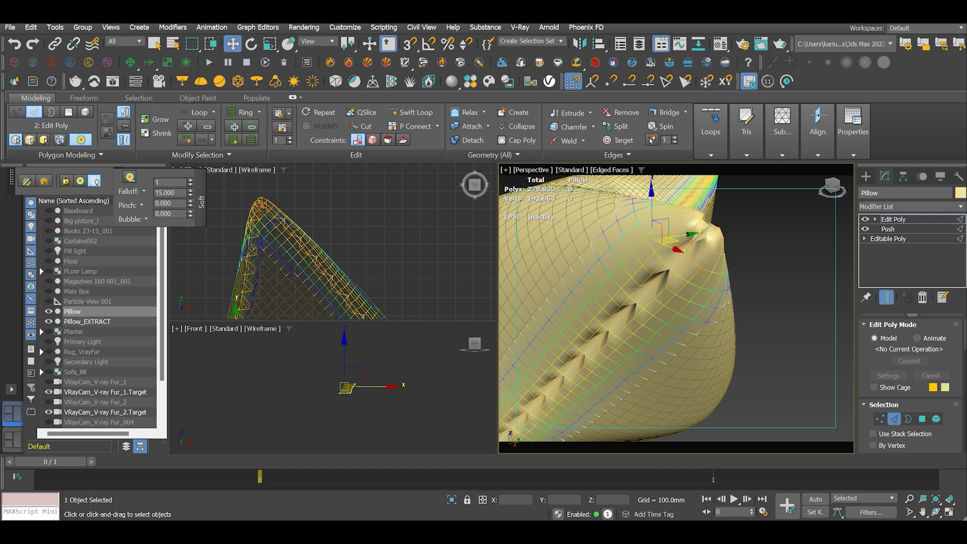
Step: Select seam edges from the pillow's middle toward its corner and apply Relax twice to smooth them
{"action": "middle_click_drag", "start_coordinate": [719, 258], "coordinate": [691, 253], "text": "alt"}
{"action": "left_click", "coordinate": [670, 293]}
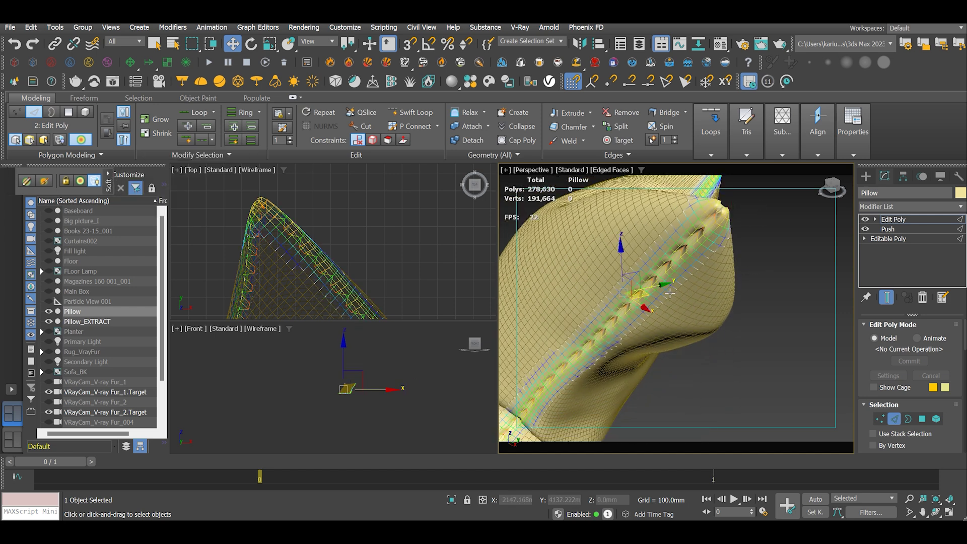
{"action": "middle_click_drag", "start_coordinate": [708, 288], "coordinate": [654, 306], "text": "alt"}
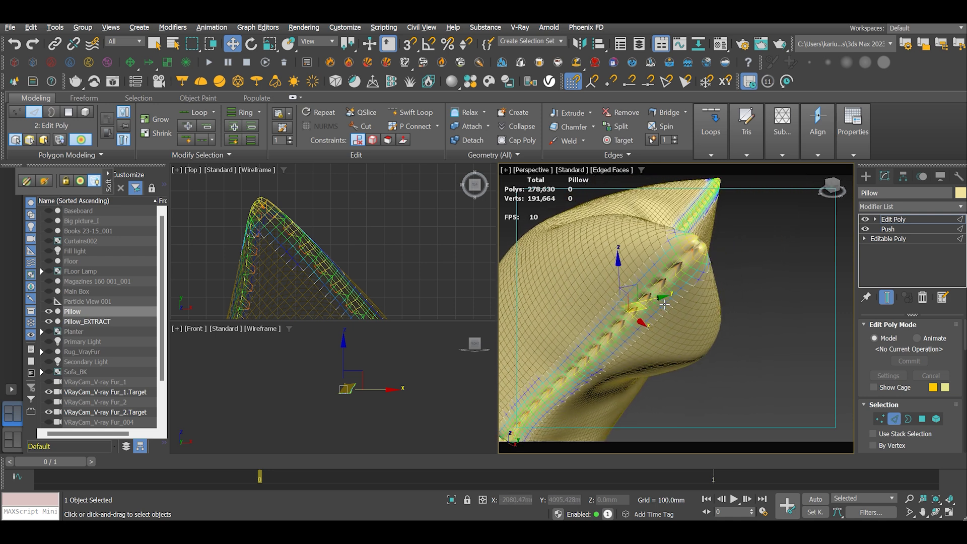
{"action": "left_click", "coordinate": [682, 263]}
{"action": "middle_click_drag", "start_coordinate": [695, 263], "coordinate": [692, 254]}
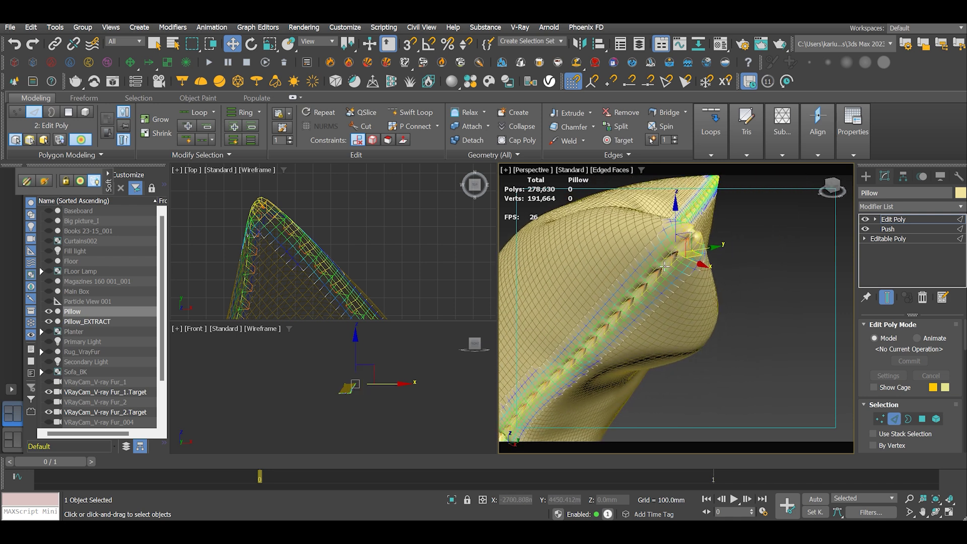
{"action": "left_click", "coordinate": [468, 114]}
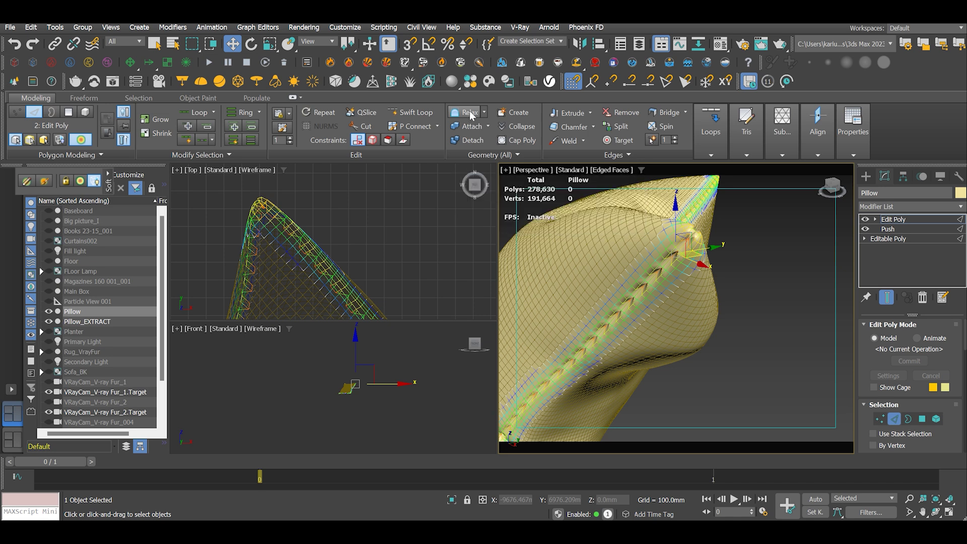
{"action": "left_click", "coordinate": [692, 233]}
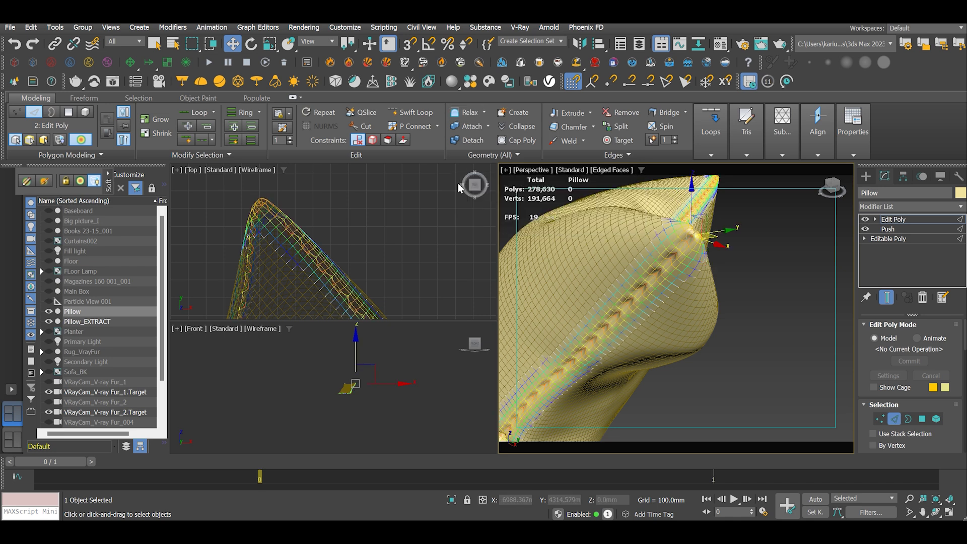
{"action": "left_click", "coordinate": [467, 115]}
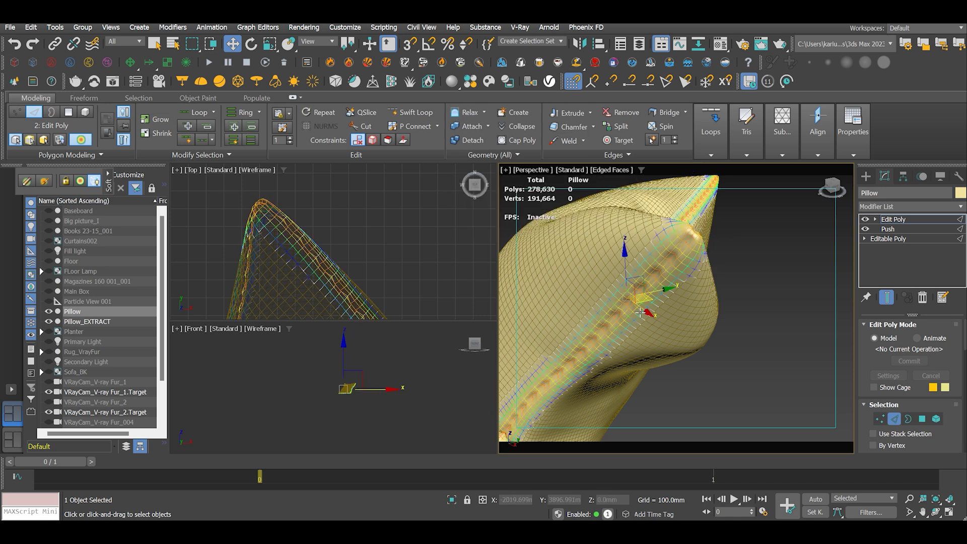
Step: Switch the viewport from Edged Faces to Default Shading, then deselect and inspect the relaxed seam
{"action": "middle_click_drag", "start_coordinate": [609, 274], "coordinate": [629, 188], "text": "alt"}
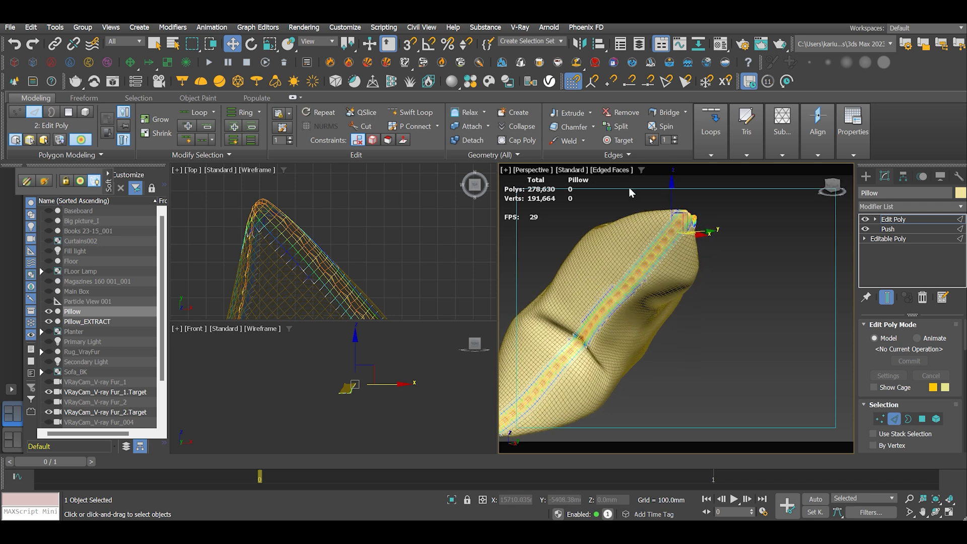
{"action": "left_click", "coordinate": [616, 174]}
{"action": "left_click", "coordinate": [670, 295]}
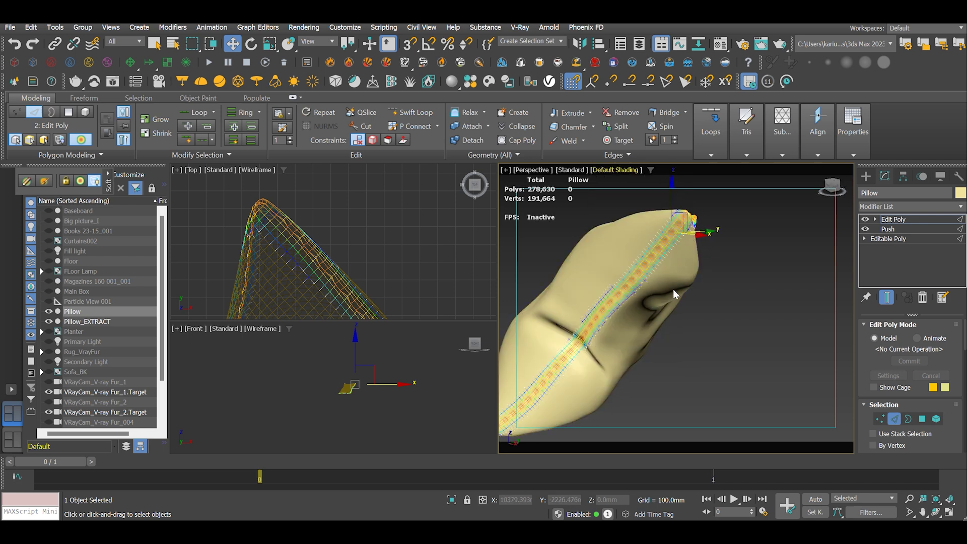
{"action": "scroll", "coordinate": [638, 292], "scroll_direction": "up", "scroll_amount": 2}
{"action": "scroll", "coordinate": [640, 288], "scroll_direction": "down", "scroll_amount": 1}
{"action": "left_click", "coordinate": [591, 331], "text": "ctrl"}
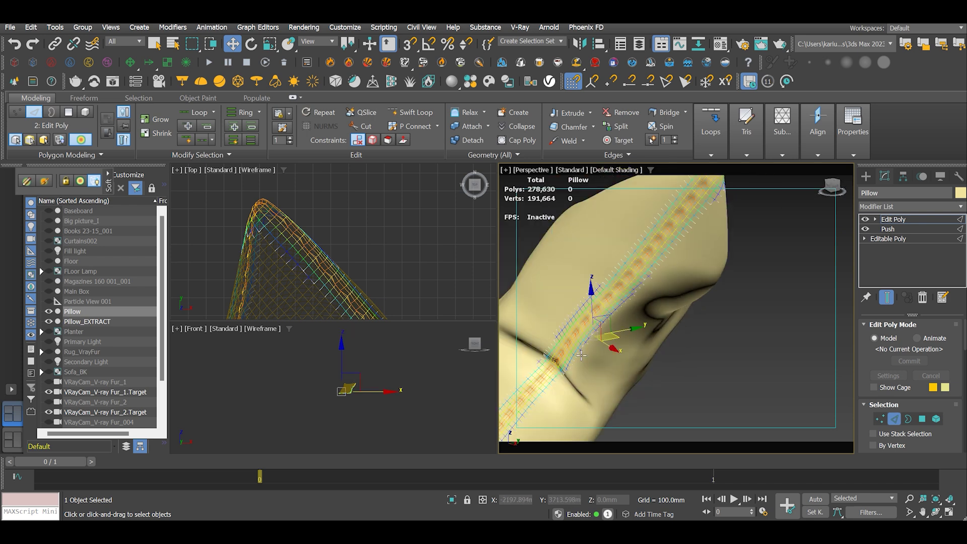
{"action": "middle_click_drag", "start_coordinate": [544, 389], "coordinate": [582, 357]}
{"action": "scroll", "coordinate": [583, 357], "scroll_direction": "up", "scroll_amount": 2}
{"action": "scroll", "coordinate": [584, 356], "scroll_direction": "down", "scroll_amount": 4}
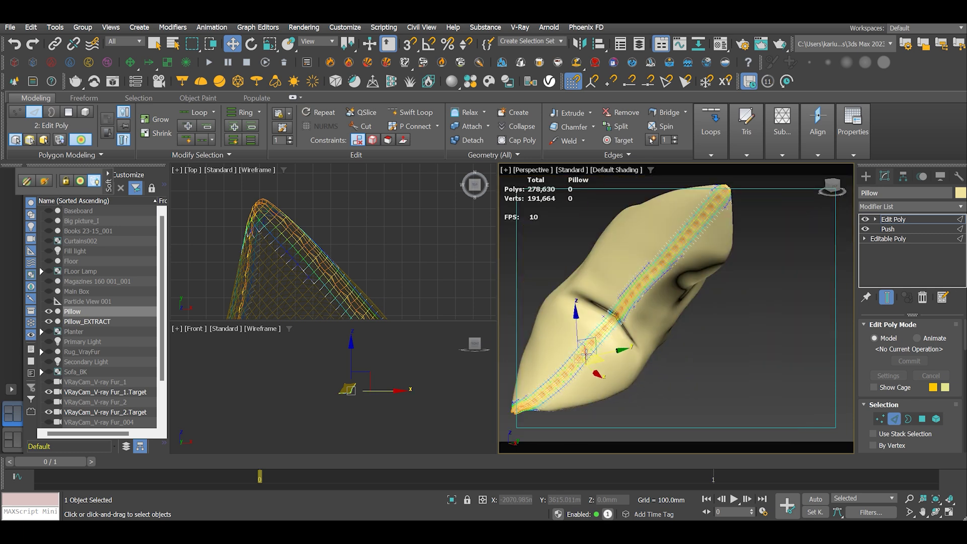
{"action": "left_click", "coordinate": [724, 325]}
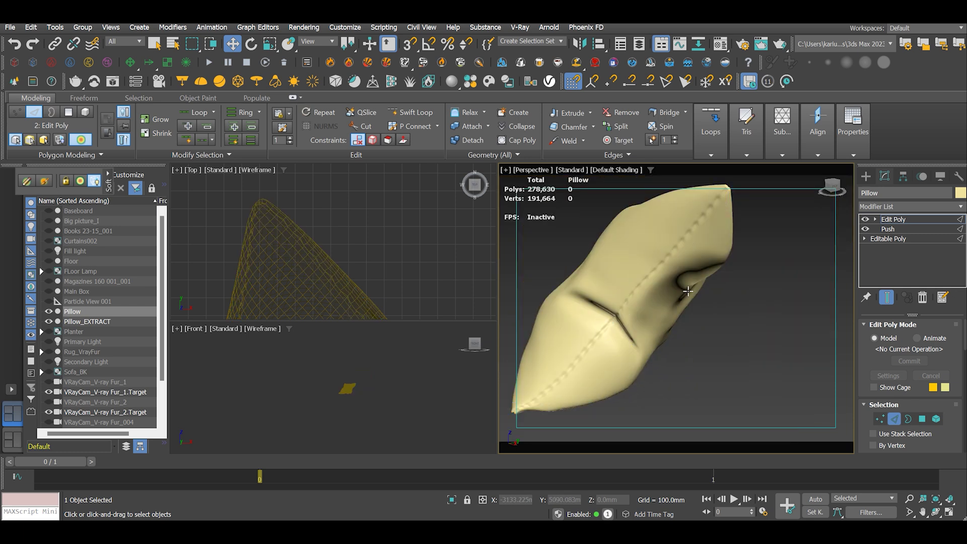
{"action": "scroll", "coordinate": [662, 270], "scroll_direction": "up", "scroll_amount": 3}
{"action": "scroll", "coordinate": [662, 269], "scroll_direction": "down", "scroll_amount": 1}
{"action": "middle_click_drag", "start_coordinate": [661, 269], "coordinate": [734, 208], "text": "alt"}
{"action": "scroll", "coordinate": [628, 339], "scroll_direction": "up", "scroll_amount": 5}
{"action": "scroll", "coordinate": [628, 337], "scroll_direction": "down", "scroll_amount": 5}
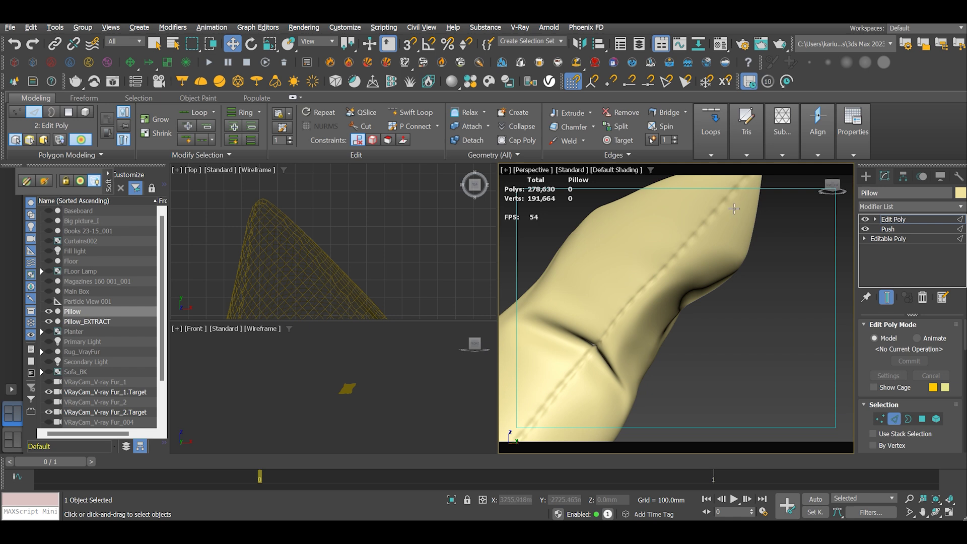
{"action": "scroll", "coordinate": [644, 307], "scroll_direction": "down", "scroll_amount": 5}
{"action": "scroll", "coordinate": [605, 345], "scroll_direction": "up", "scroll_amount": 5}
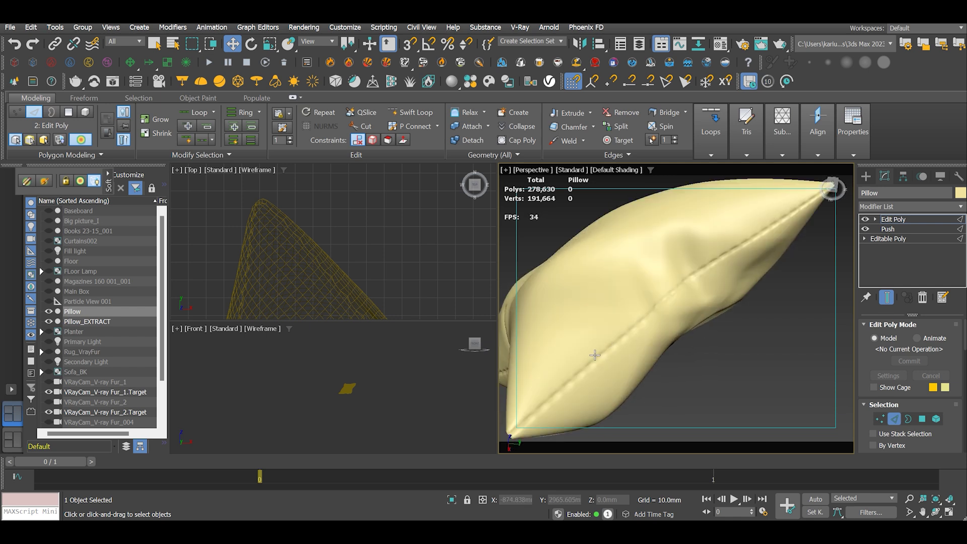
{"action": "scroll", "coordinate": [597, 352], "scroll_direction": "down", "scroll_amount": 3}
{"action": "middle_click_drag", "start_coordinate": [596, 378], "coordinate": [609, 355], "text": "alt"}
{"action": "scroll", "coordinate": [667, 271], "scroll_direction": "up", "scroll_amount": 3}
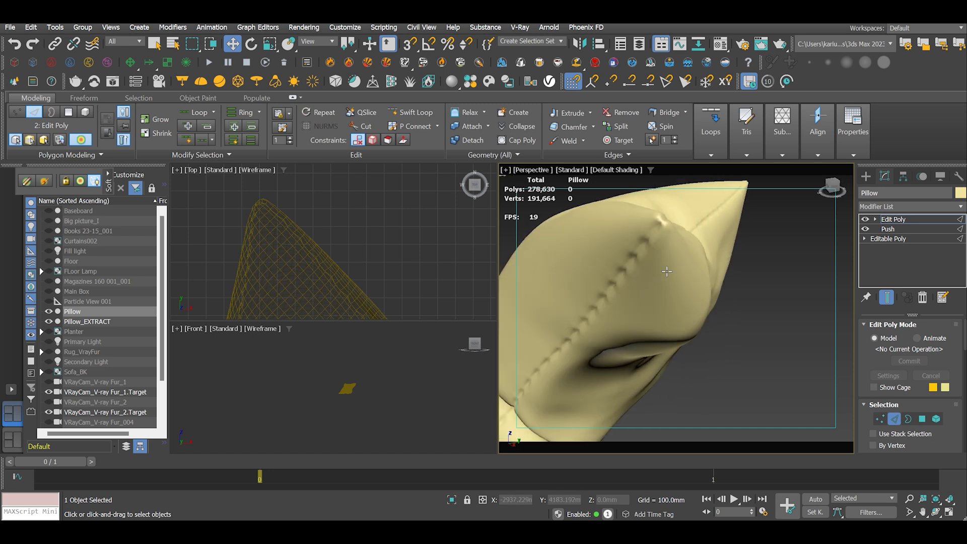